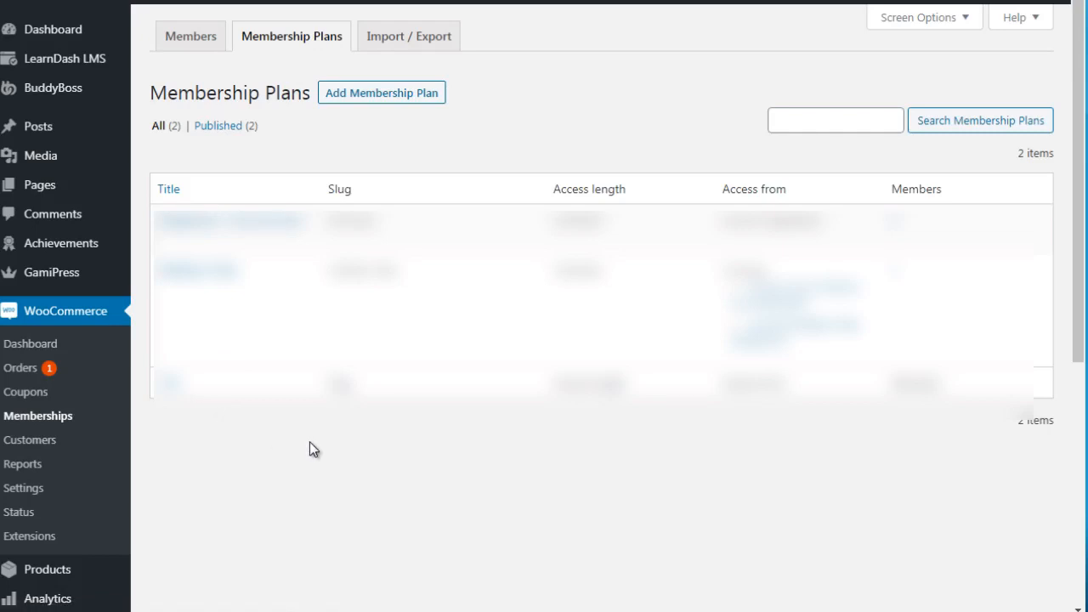
Add a new membership plan titled "Free Level 2".
{"action": "left_click", "coordinate": [393, 95]}
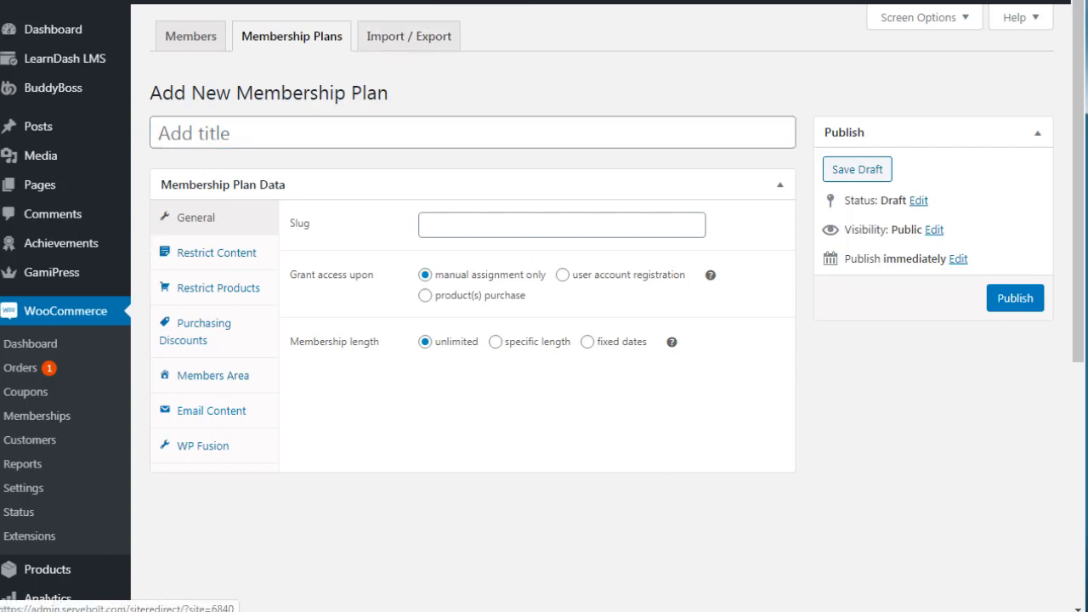
{"action": "left_click", "coordinate": [257, 131]}
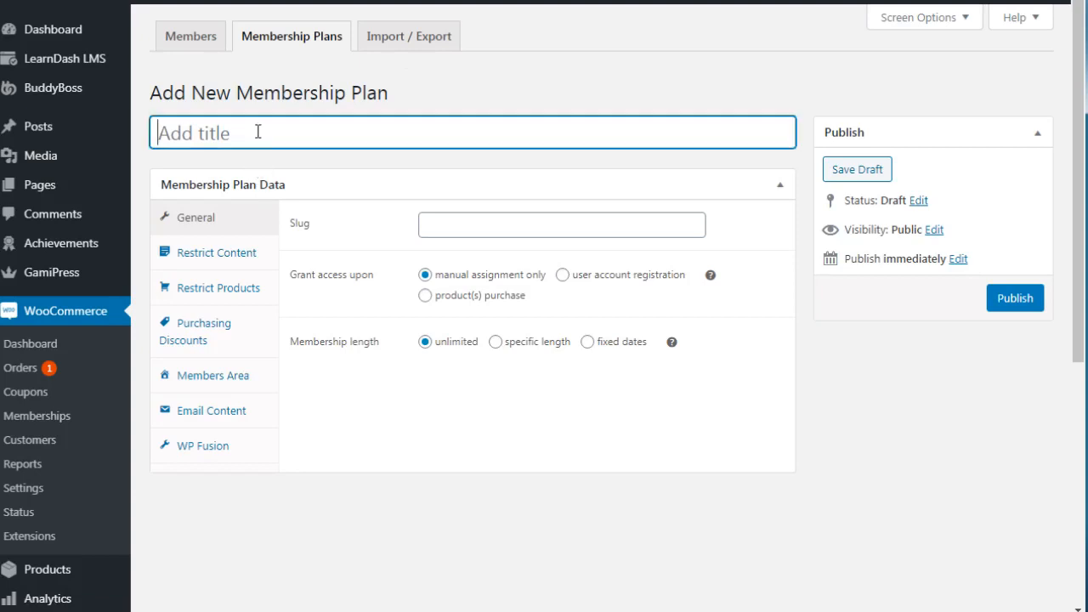
{"action": "type", "text": "F"}
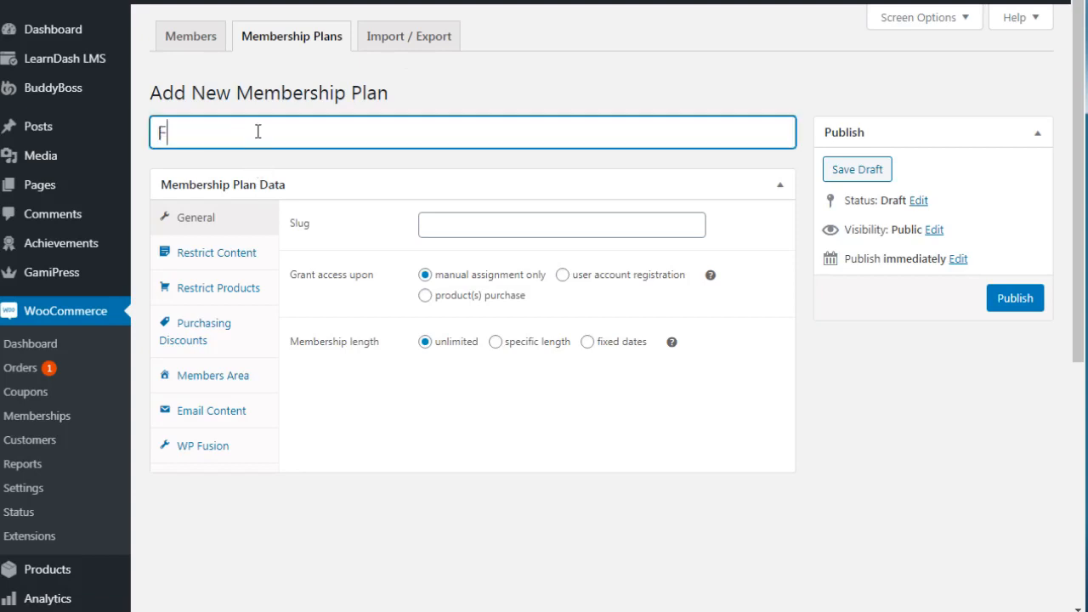
{"action": "type", "text": "ree Level 2"}
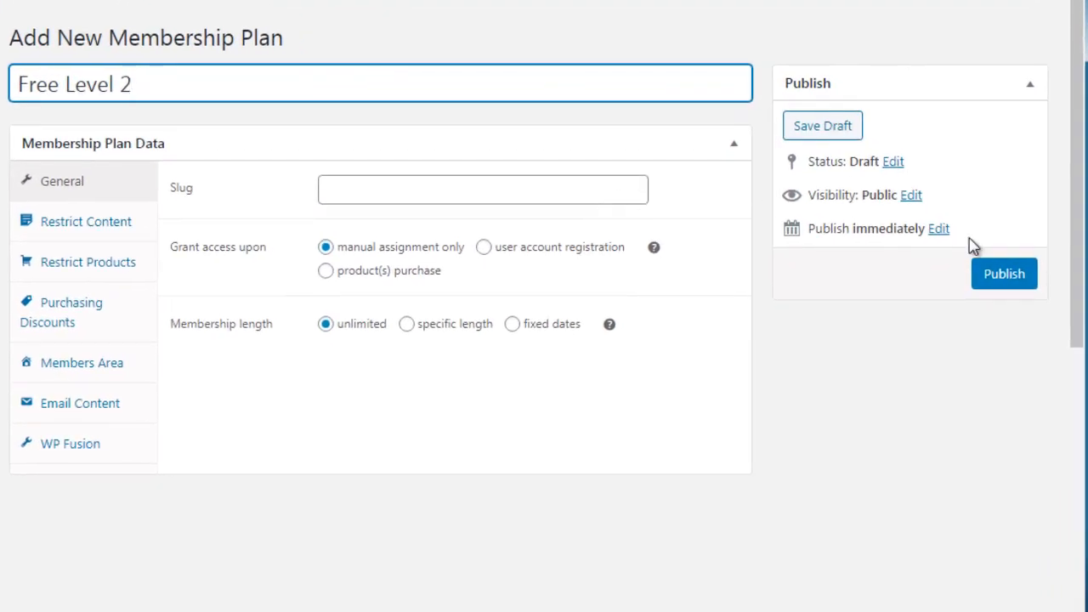
{"action": "left_click_drag", "start_coordinate": [1076, 183], "coordinate": [1076, 190]}
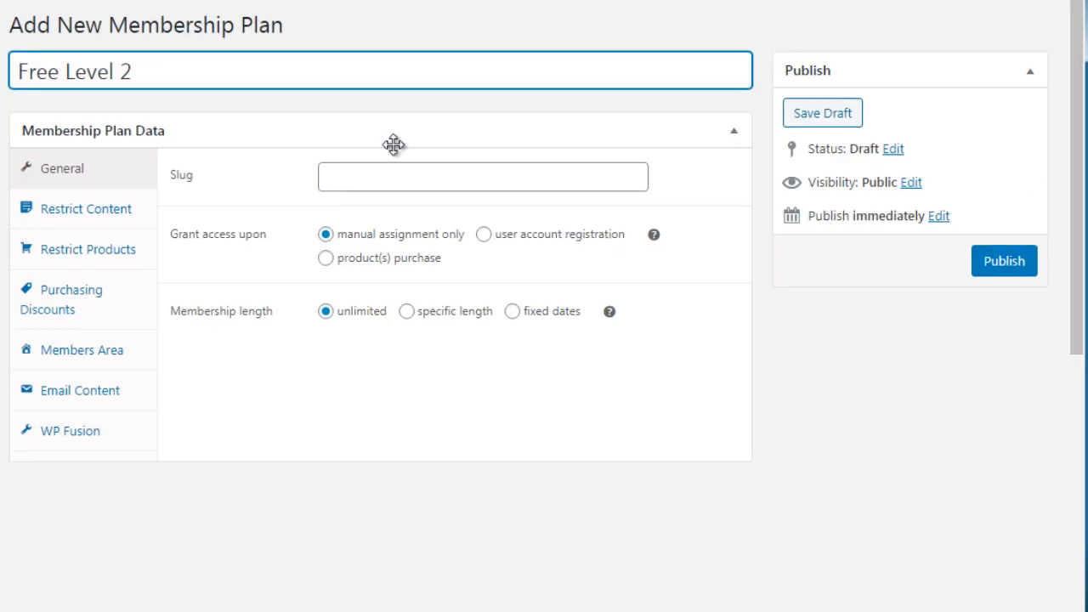
Set the membership plan's slug to "free-level-2-test".
{"action": "left_click", "coordinate": [354, 179]}
{"action": "type", "text": "f"}
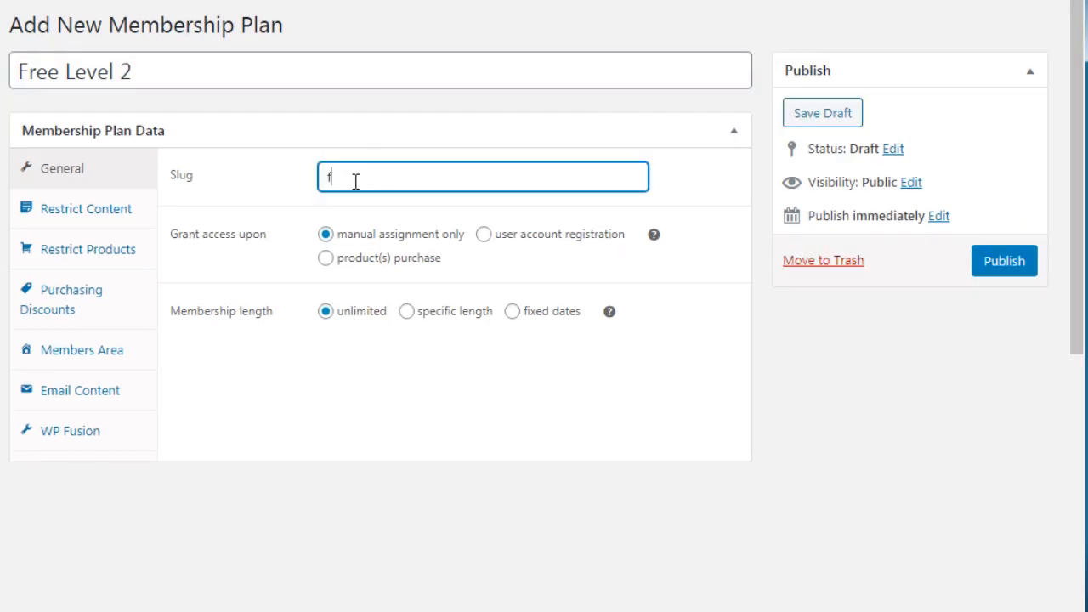
{"action": "type", "text": "ree-level-2-test"}
{"action": "left_click", "coordinate": [289, 460]}
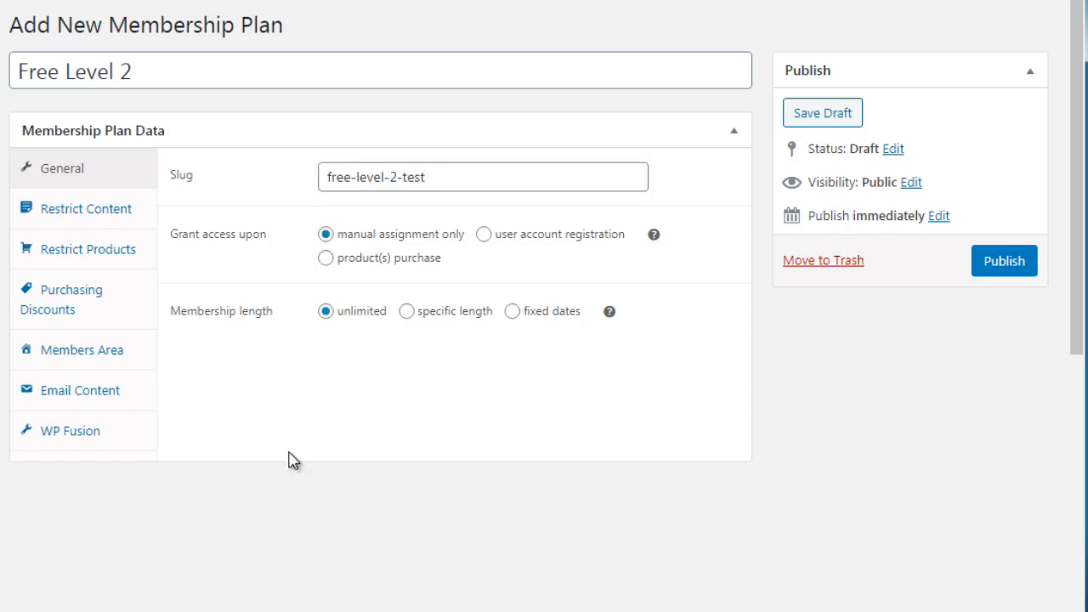
{"action": "key", "text": "ctrl+plus"}
{"action": "key", "text": "ctrl+plus"}
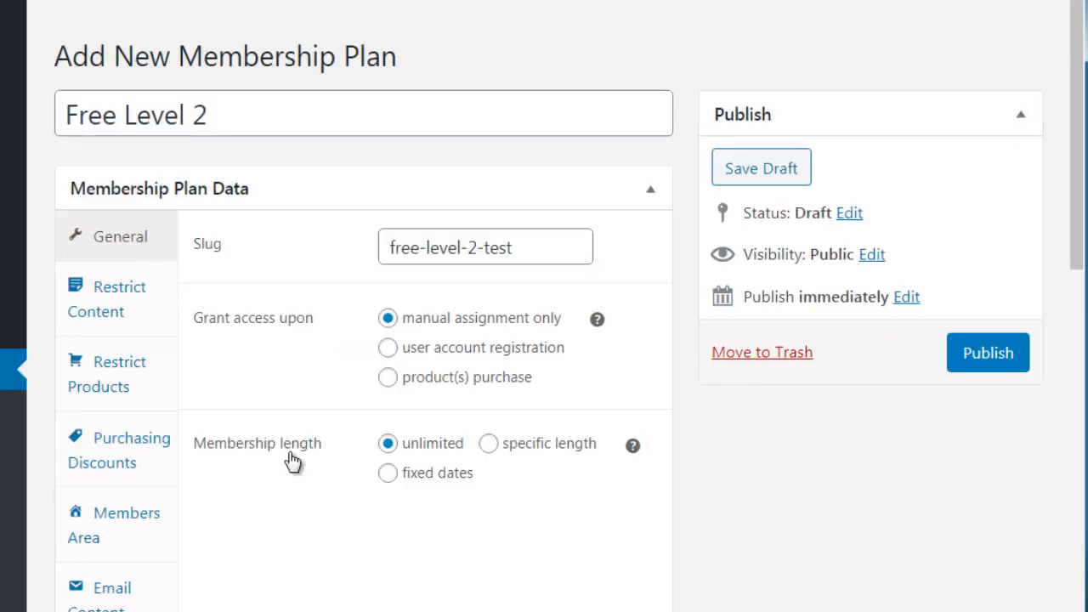
{"action": "left_click_drag", "start_coordinate": [1078, 109], "coordinate": [1077, 461]}
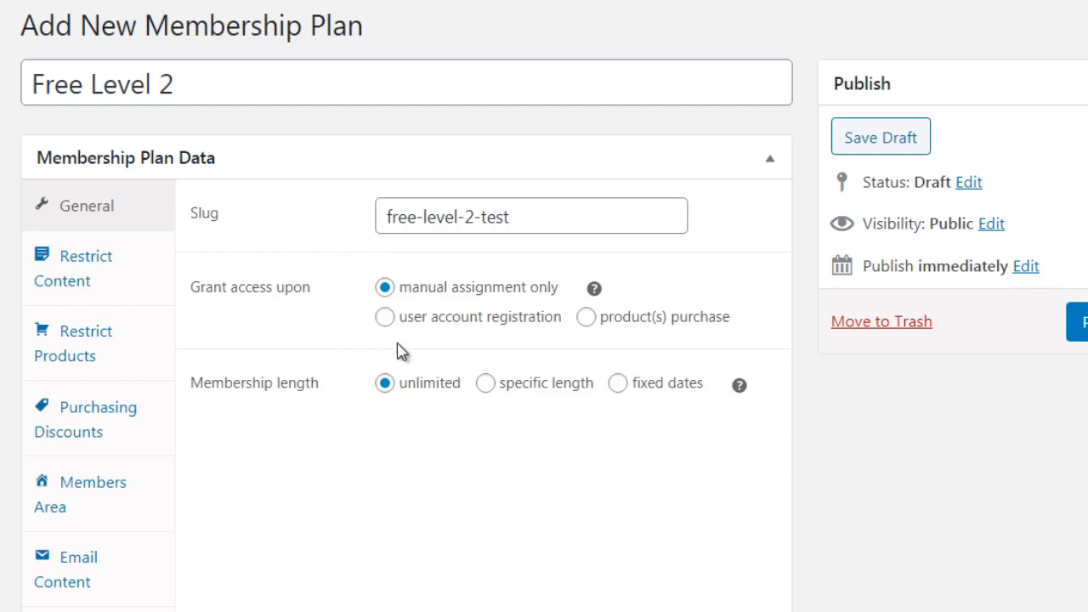
Grant the plan's access upon user account registration.
{"action": "left_click", "coordinate": [449, 325]}
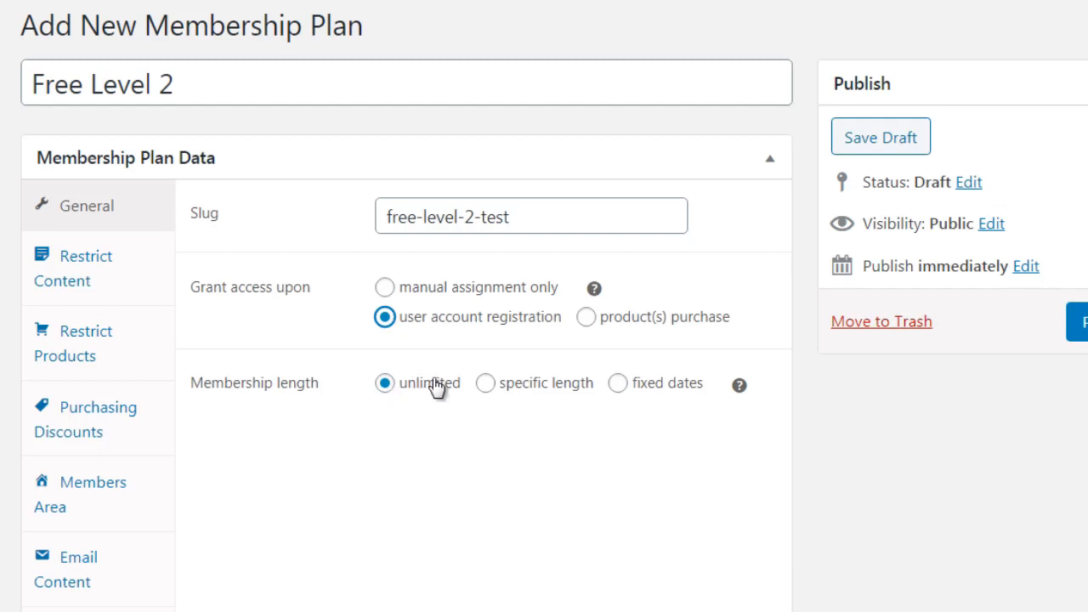
{"action": "left_click", "coordinate": [142, 275]}
{"action": "left_click", "coordinate": [145, 226]}
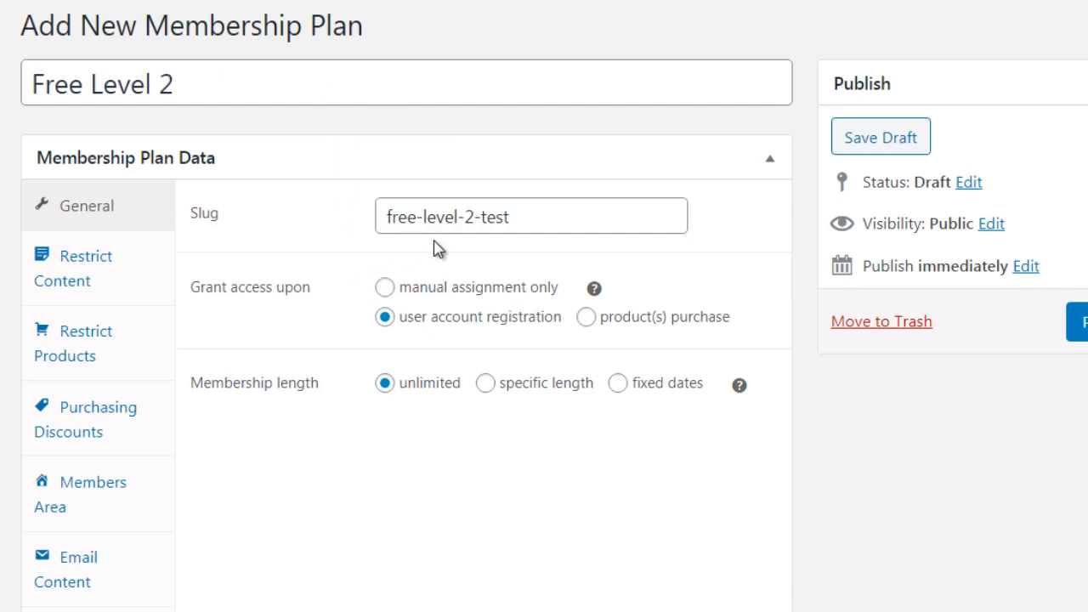
Add a content restriction rule of type Pages, leaving its title blank.
{"action": "left_click", "coordinate": [135, 280]}
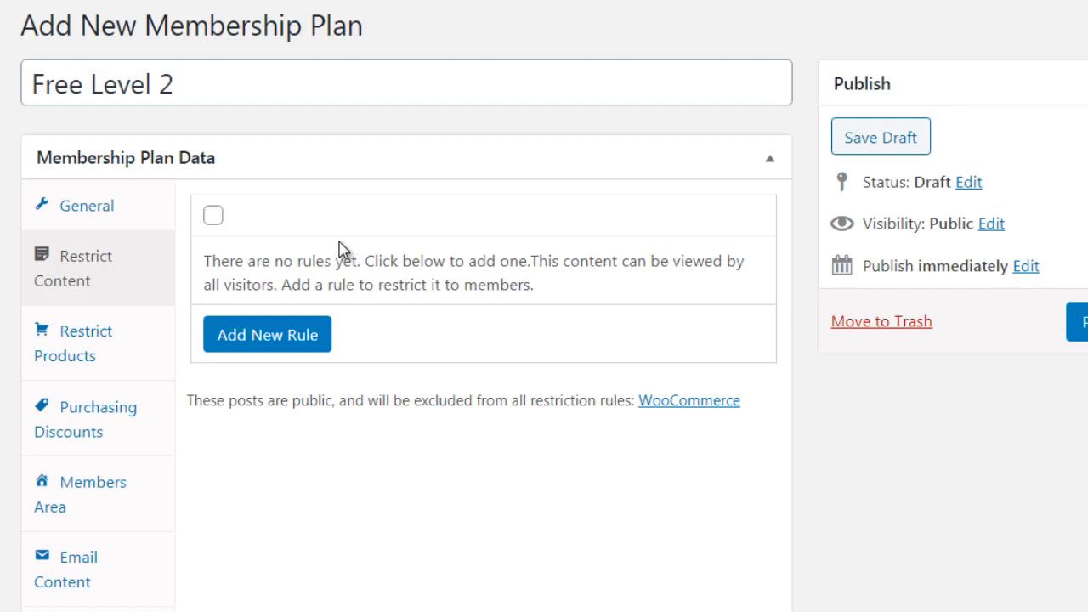
{"action": "left_click", "coordinate": [214, 218]}
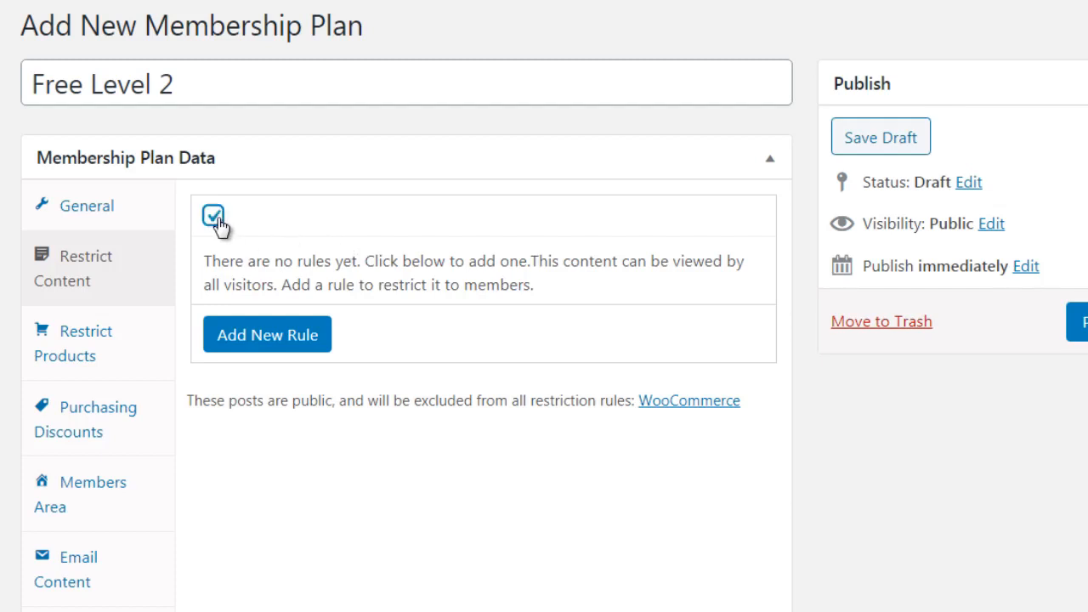
{"action": "left_click", "coordinate": [292, 341]}
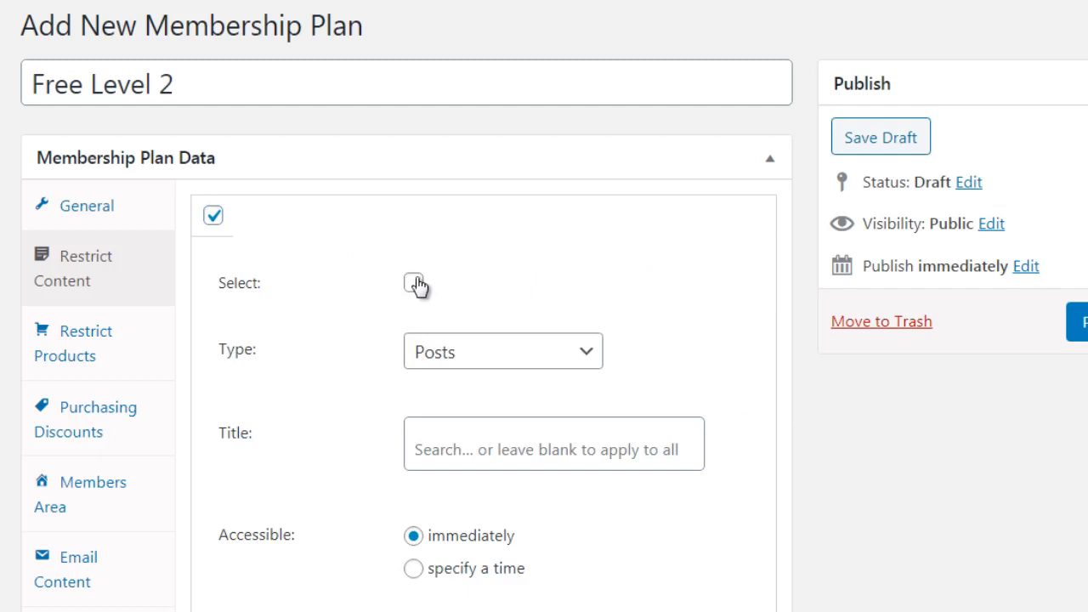
{"action": "left_click", "coordinate": [451, 357]}
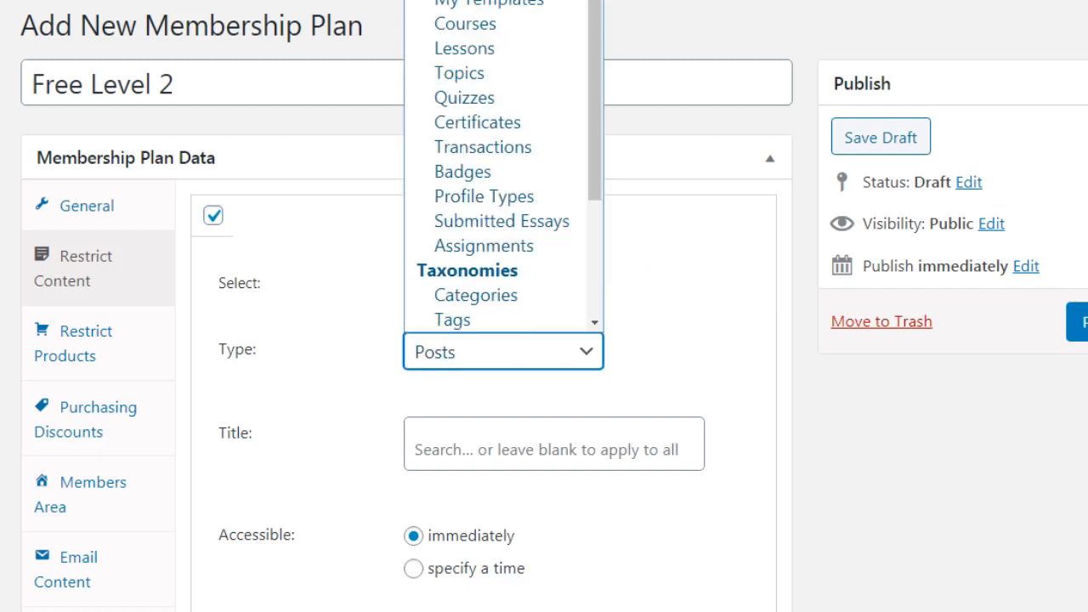
{"action": "left_click", "coordinate": [454, 1]}
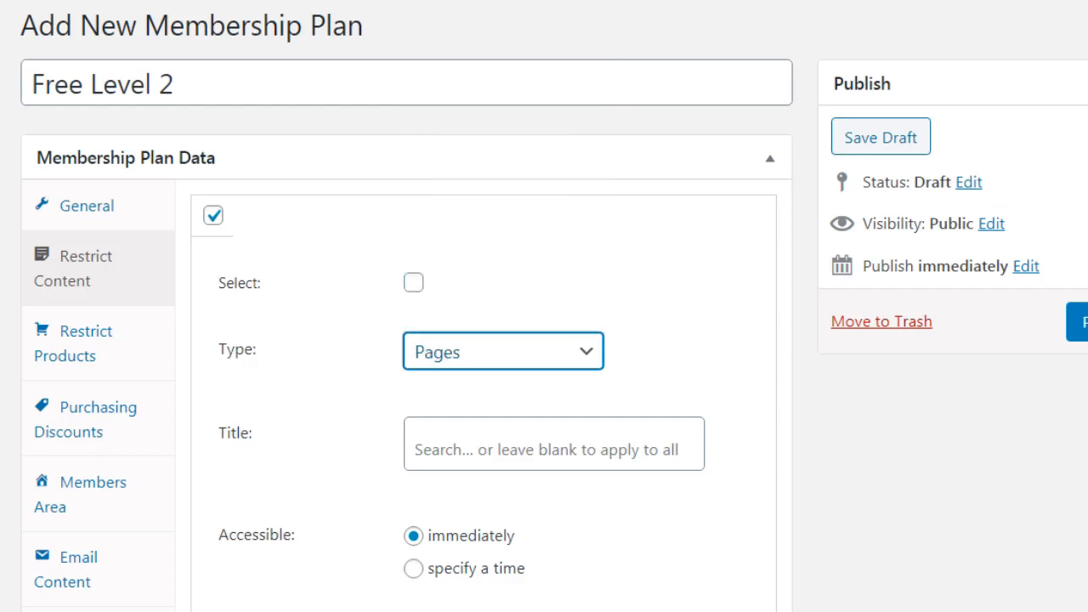
{"action": "scroll", "coordinate": [991, 247], "scroll_direction": "down", "scroll_amount": 2}
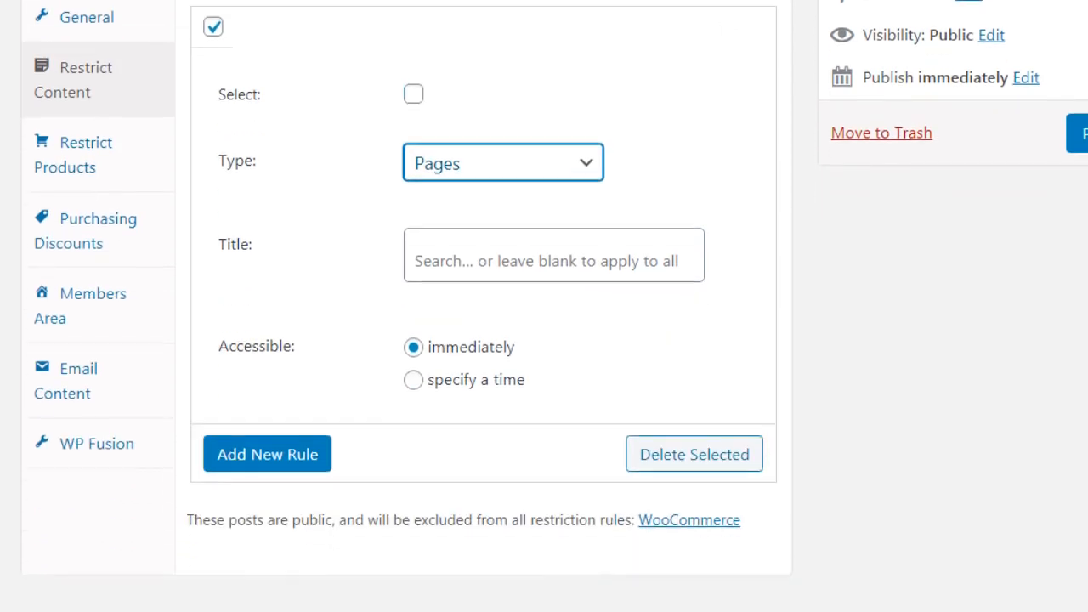
{"action": "left_click", "coordinate": [808, 252]}
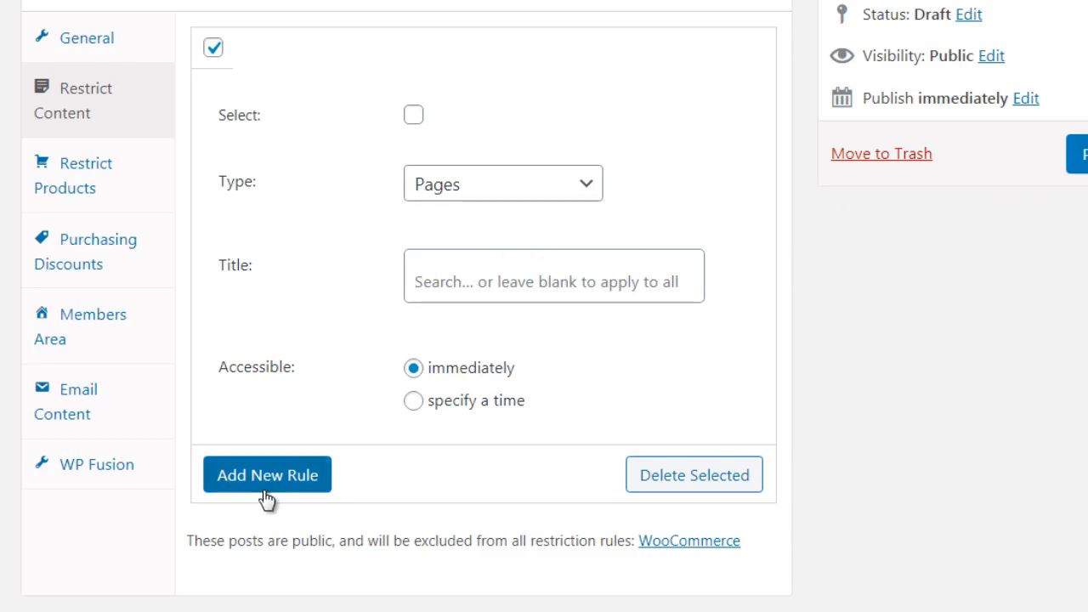
Review the rule's content types and try the specify-a-time access option before switching back to immediate access.
{"action": "left_click", "coordinate": [452, 196]}
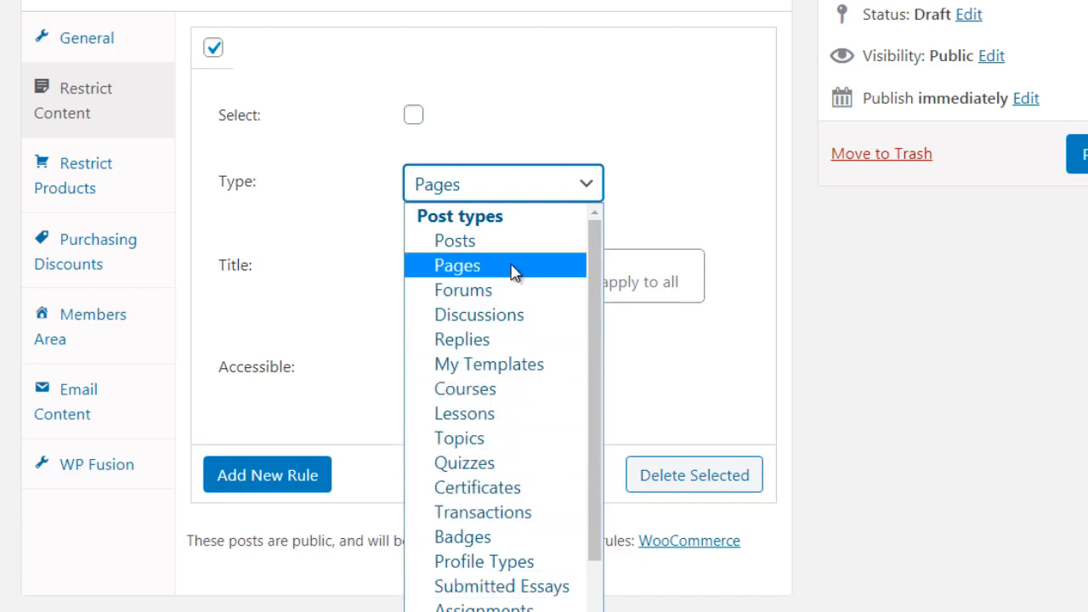
{"action": "left_click", "coordinate": [811, 321]}
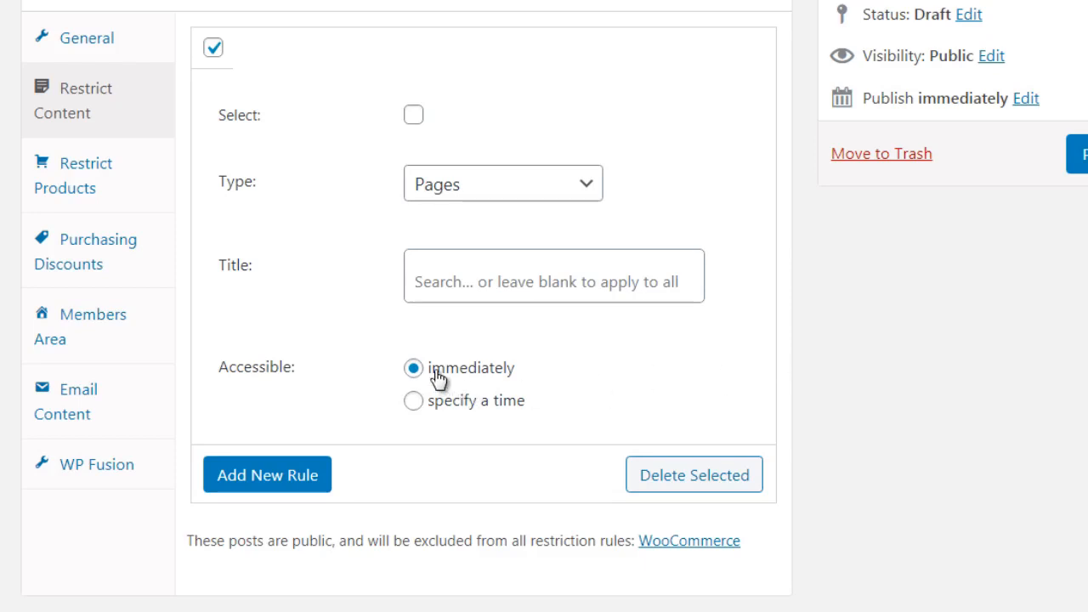
{"action": "left_click", "coordinate": [443, 408]}
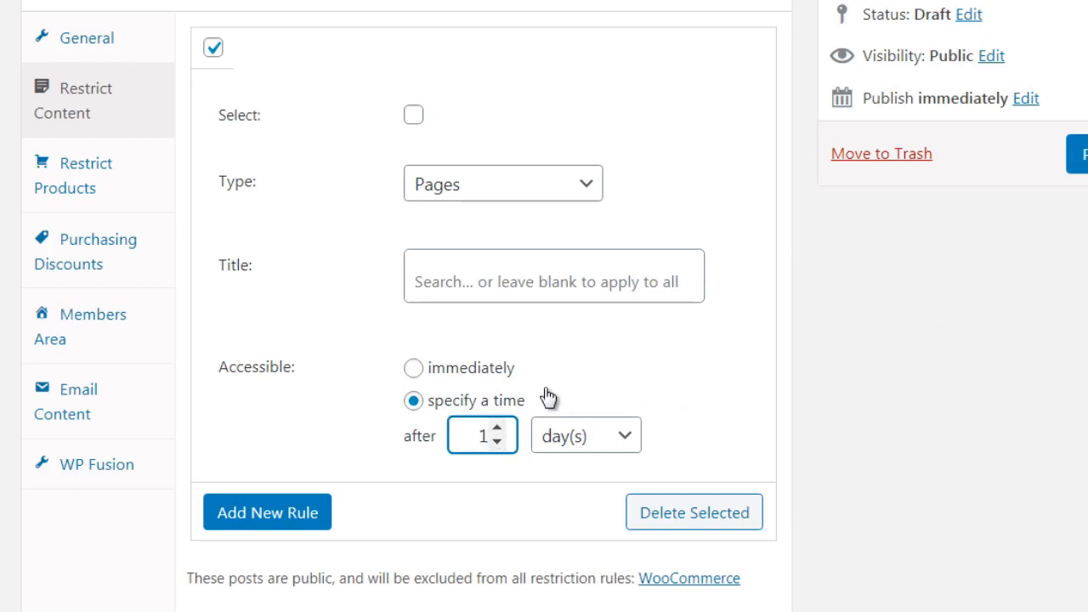
{"action": "left_click", "coordinate": [502, 368]}
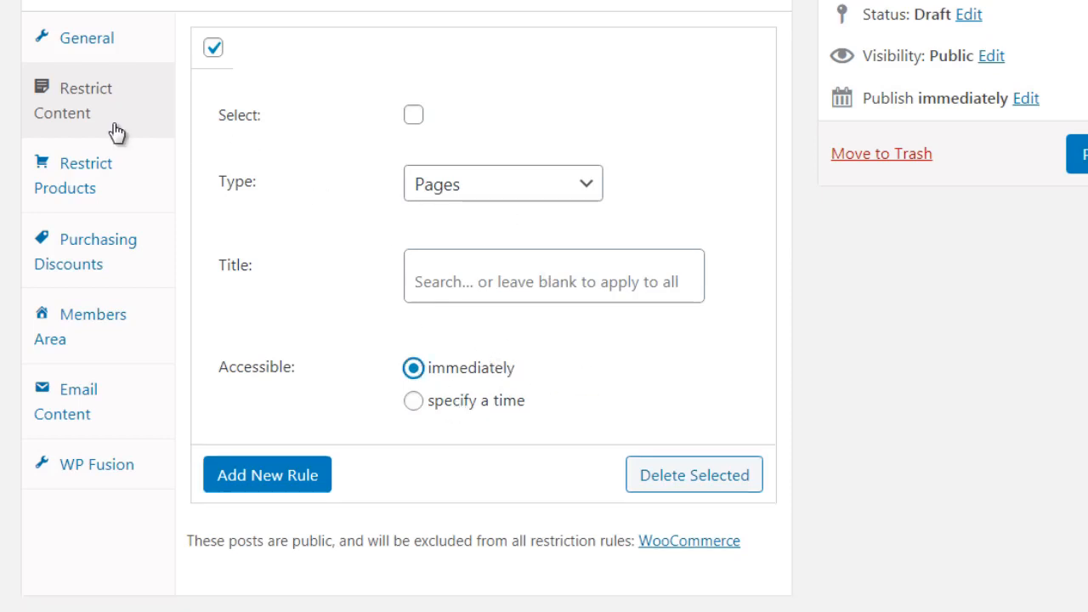
Add a product restriction rule of type Products, review its type choices, and delete the rule again.
{"action": "left_click", "coordinate": [154, 181]}
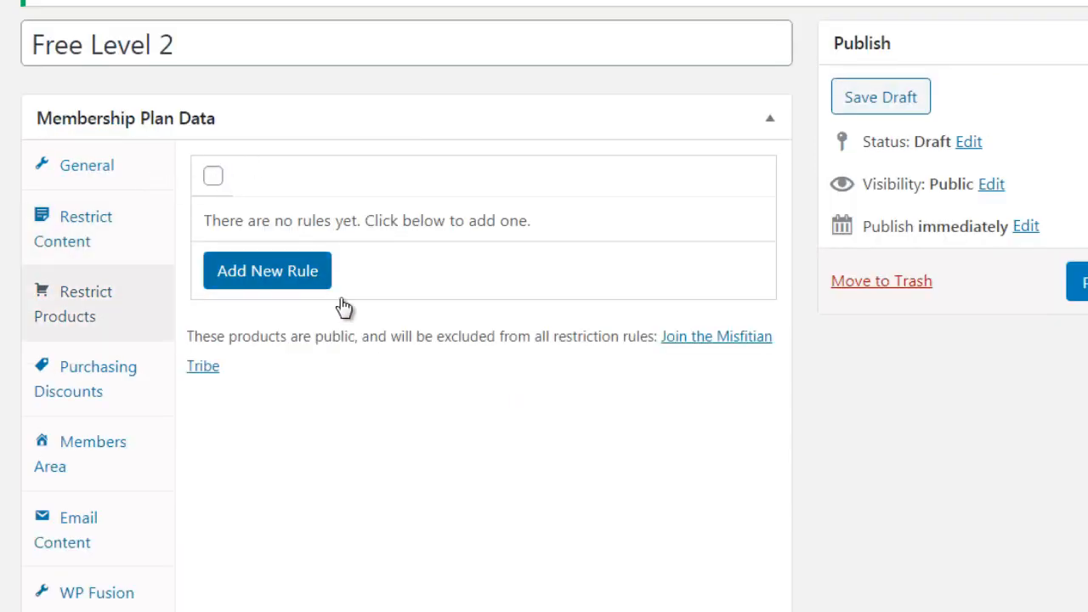
{"action": "left_click", "coordinate": [308, 270]}
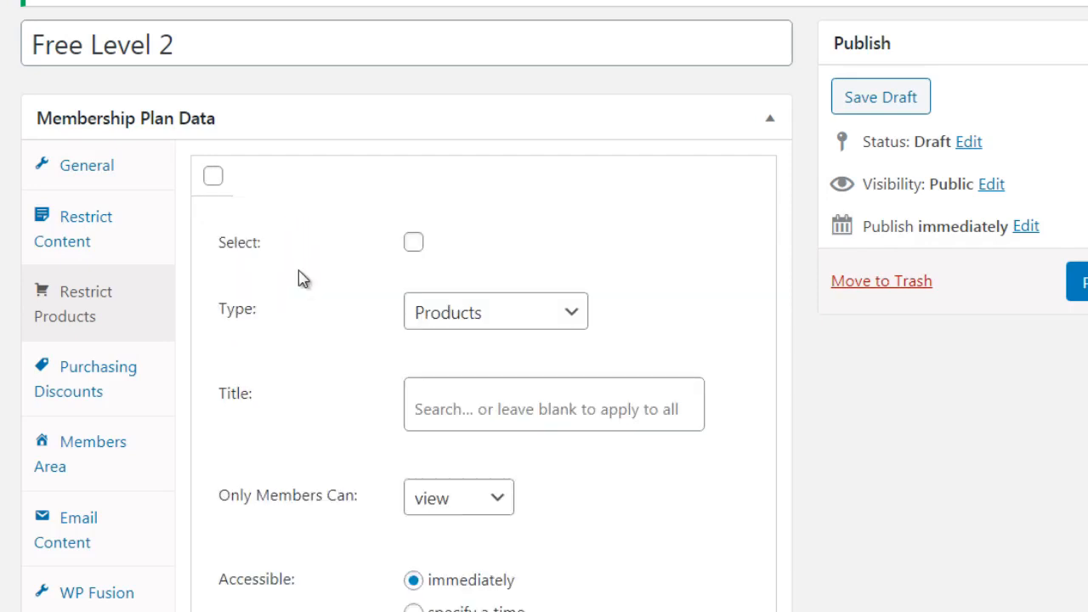
{"action": "left_click", "coordinate": [441, 314]}
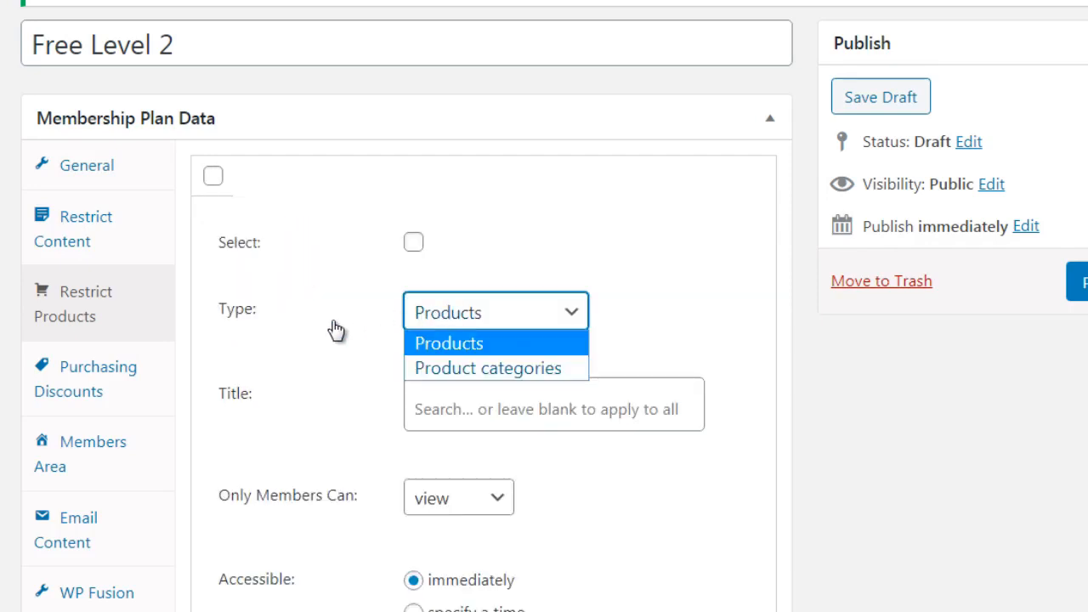
{"action": "left_click", "coordinate": [189, 304]}
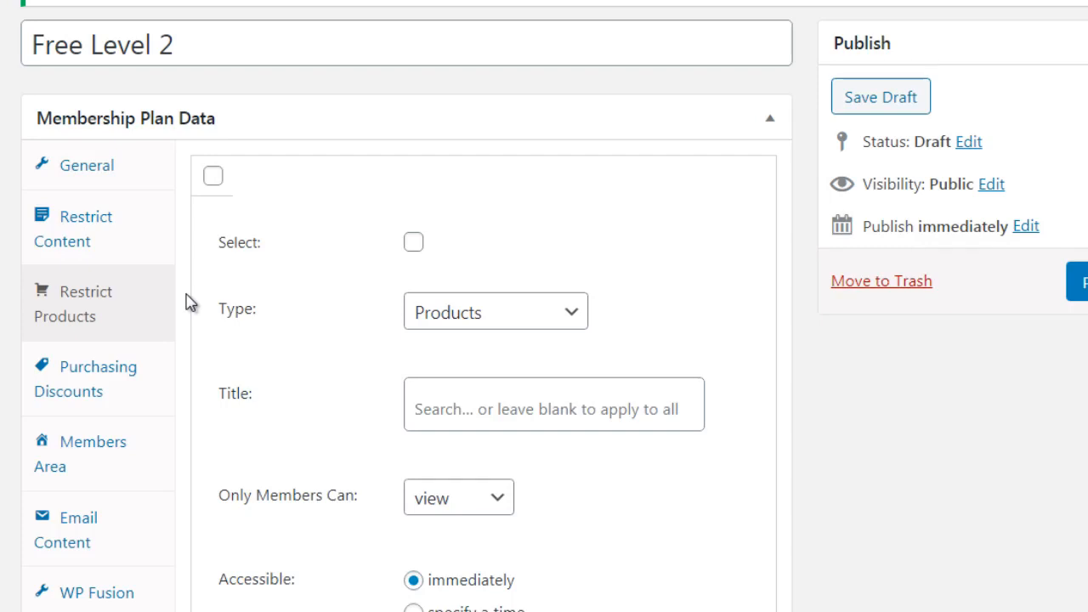
{"action": "left_click_drag", "start_coordinate": [186, 295], "coordinate": [371, 110]}
{"action": "left_click", "coordinate": [371, 117]}
{"action": "left_click", "coordinate": [410, 104]}
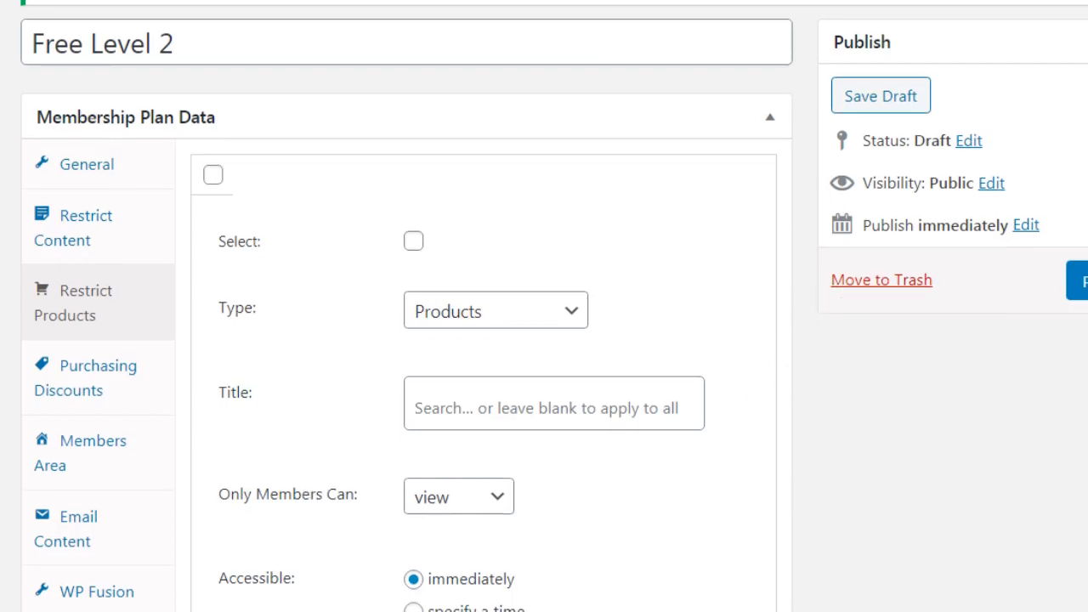
{"action": "scroll", "coordinate": [805, 328], "scroll_direction": "down", "scroll_amount": 1}
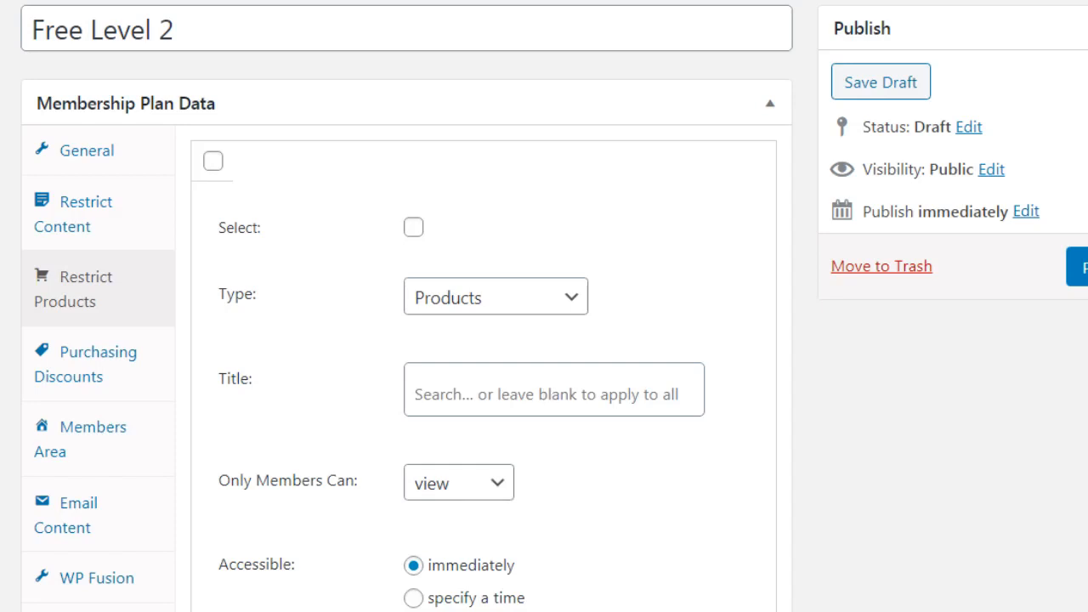
{"action": "left_click", "coordinate": [413, 229]}
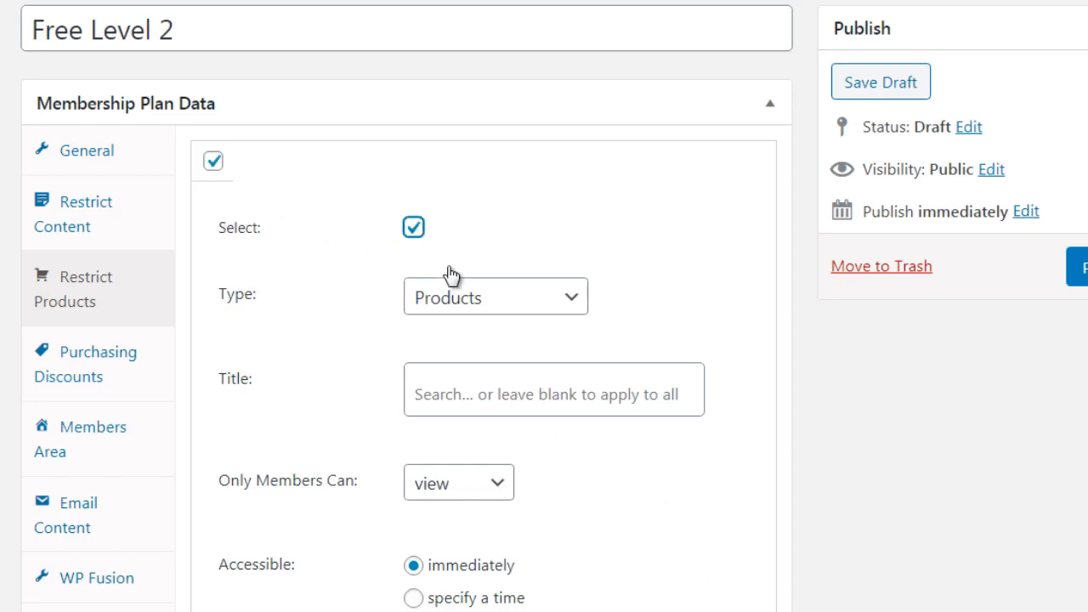
{"action": "left_click", "coordinate": [719, 610]}
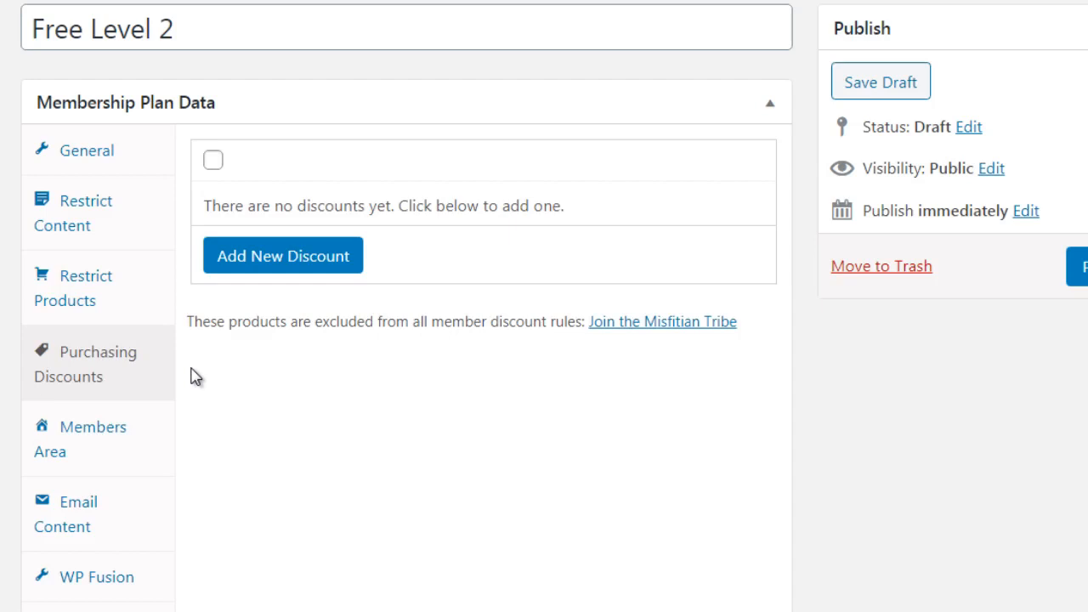
Add a purchasing discount for Products with the percentage type, checking the available discount and amount types.
{"action": "left_click", "coordinate": [311, 259]}
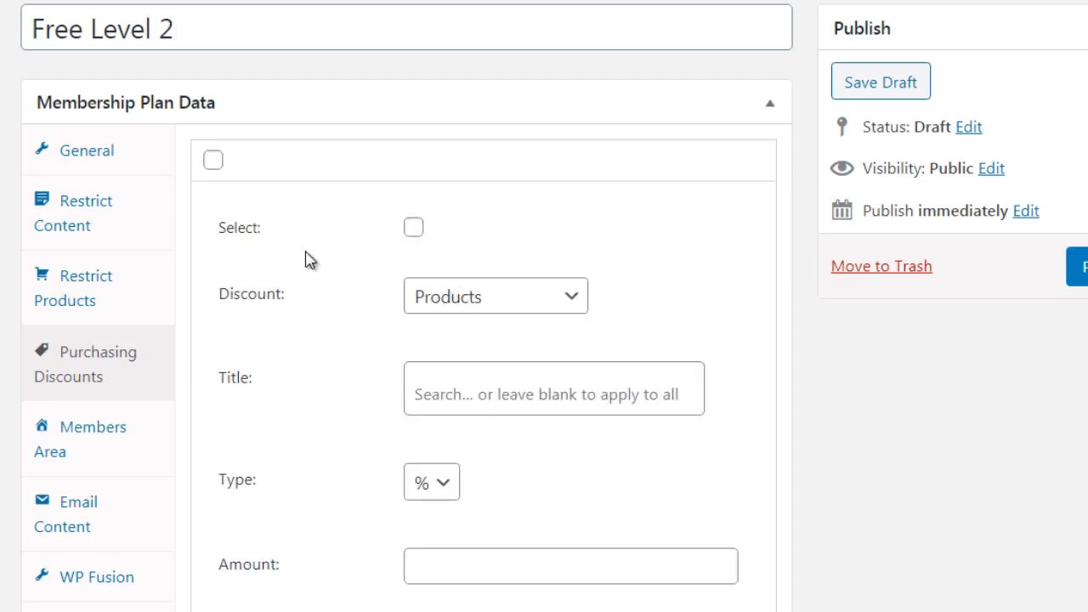
{"action": "left_click", "coordinate": [443, 313]}
{"action": "left_click", "coordinate": [350, 364]}
{"action": "left_click", "coordinate": [442, 483]}
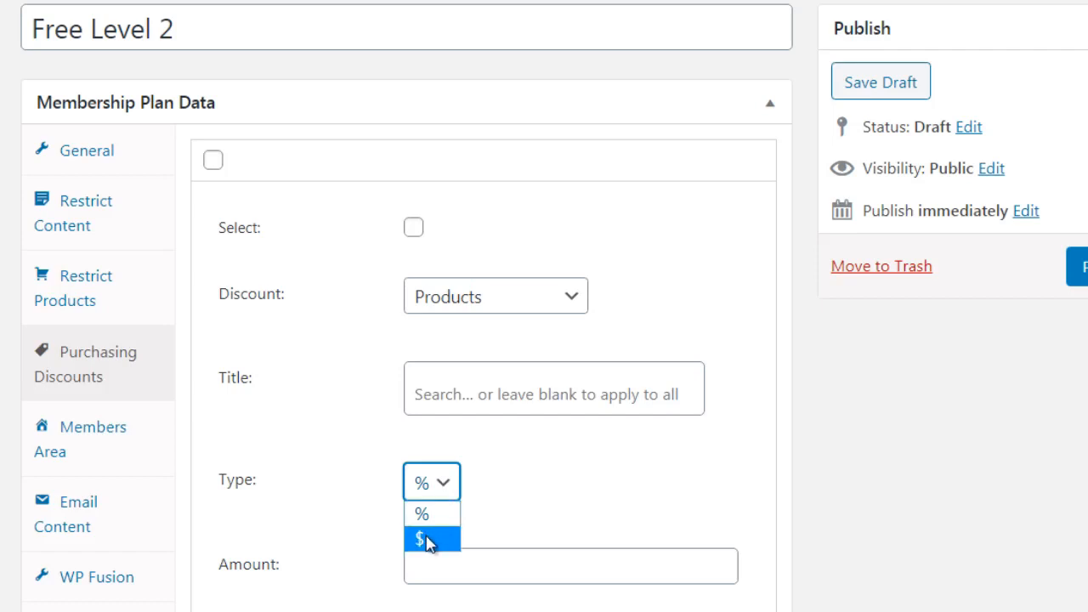
{"action": "left_click", "coordinate": [196, 452]}
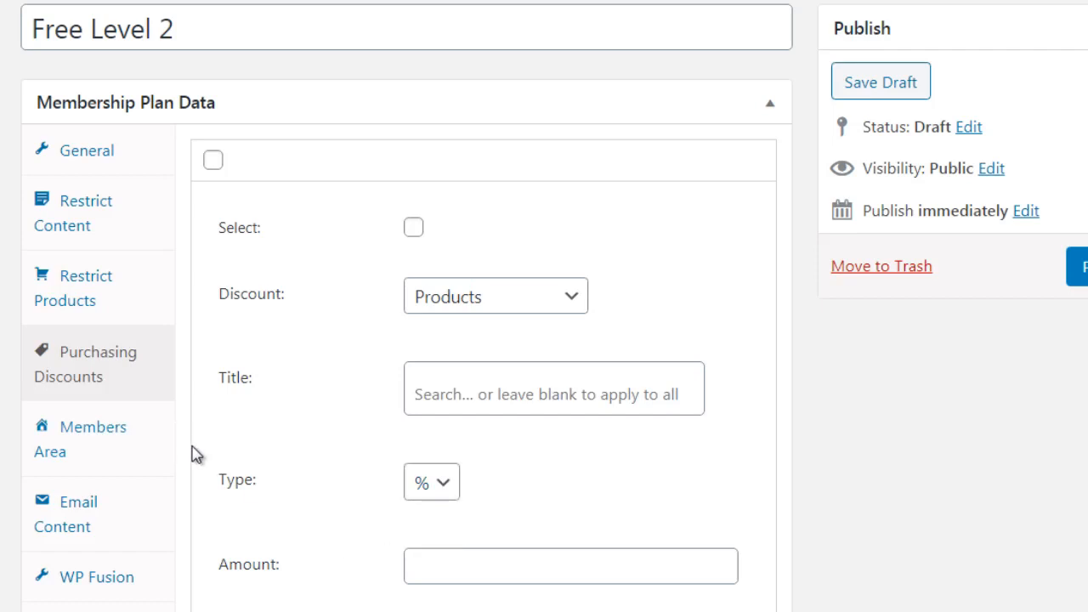
Remove all of the plan's included members area sections: Content, Products, Discounts, Notes and Manage.
{"action": "left_click", "coordinate": [145, 442]}
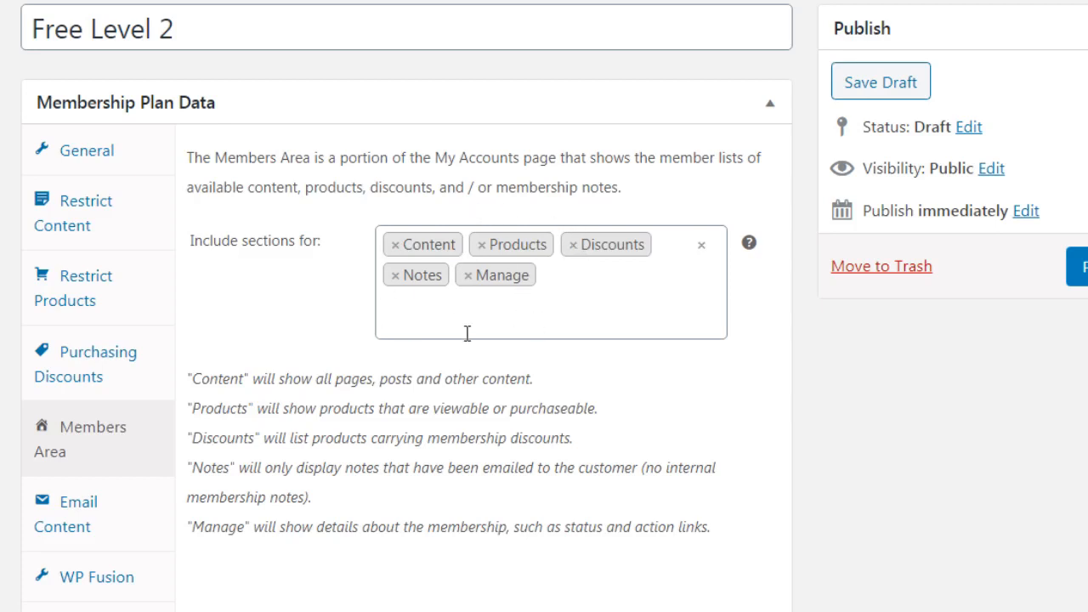
{"action": "left_click", "coordinate": [396, 245]}
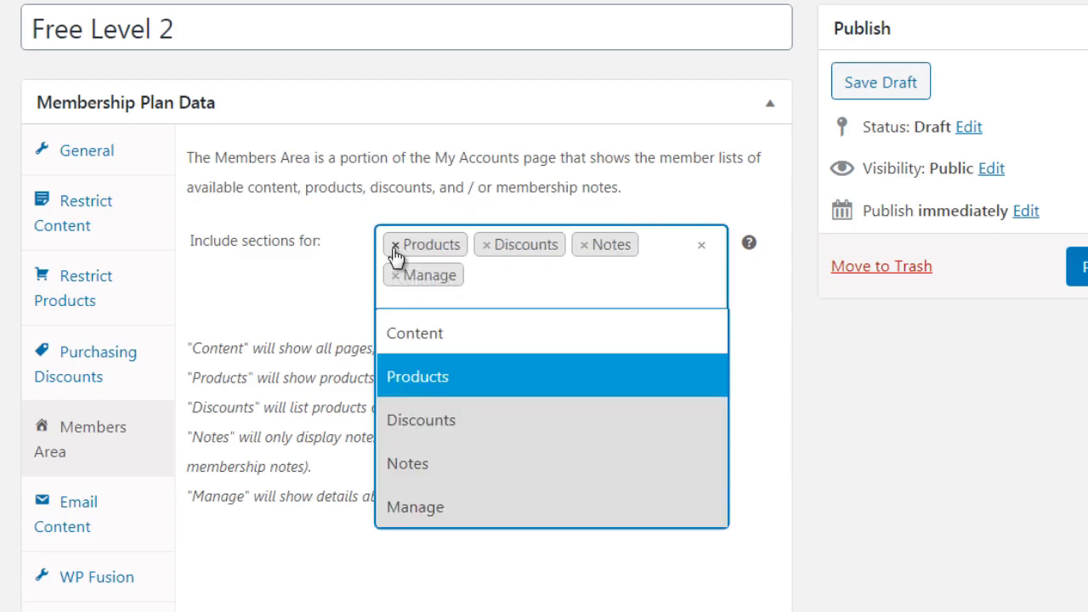
{"action": "left_click", "coordinate": [395, 245]}
{"action": "left_click", "coordinate": [395, 245]}
{"action": "left_click", "coordinate": [395, 245]}
{"action": "left_click", "coordinate": [396, 245]}
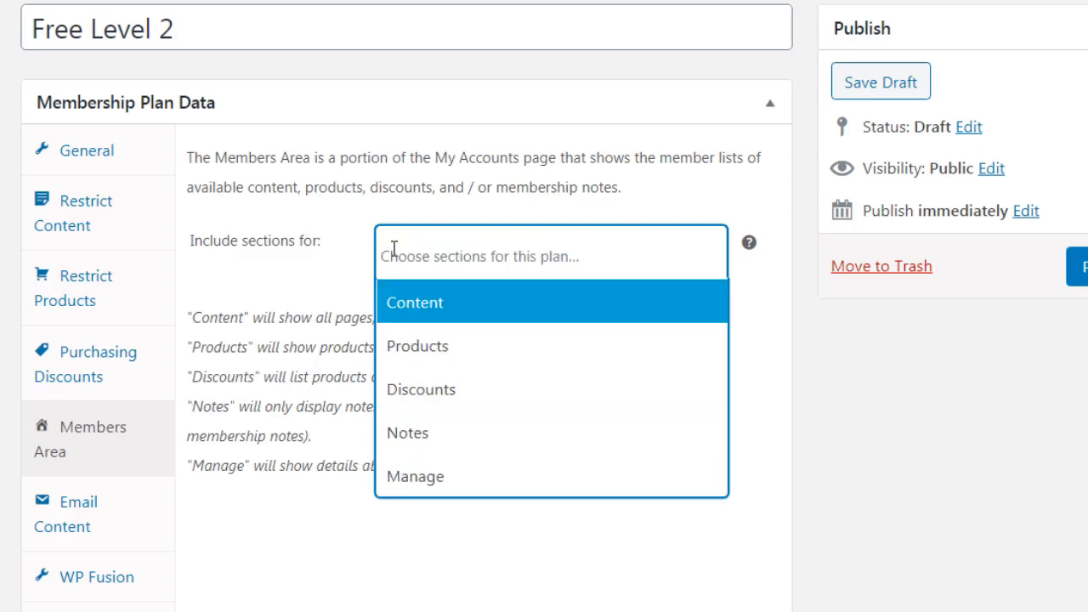
{"action": "left_click", "coordinate": [340, 544]}
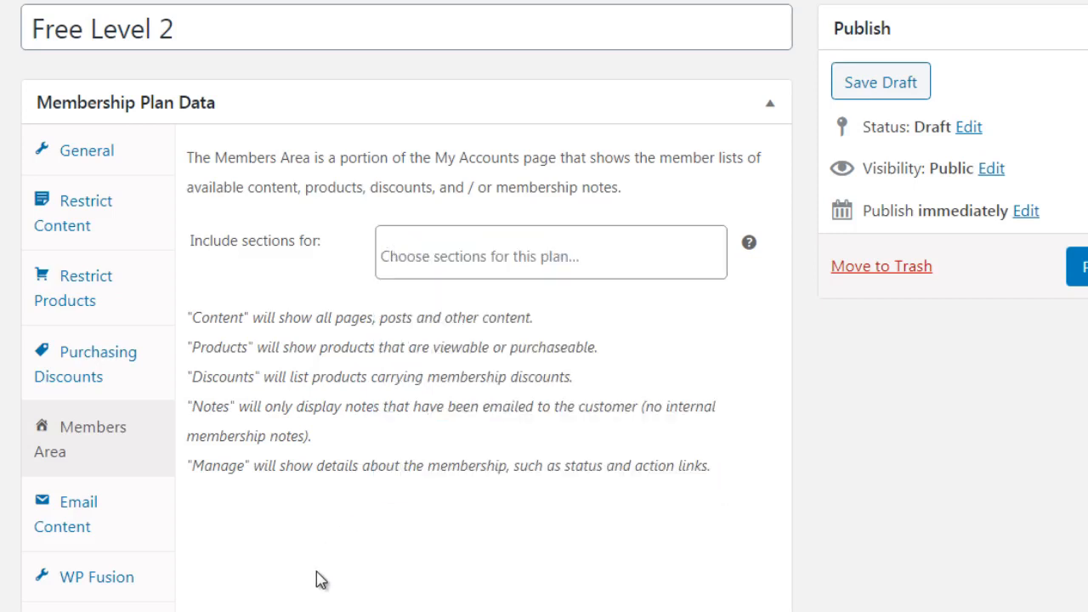
Include the Products, Discounts, Notes and Manage sections in the members area, and view the plan's email content settings.
{"action": "left_click", "coordinate": [459, 254]}
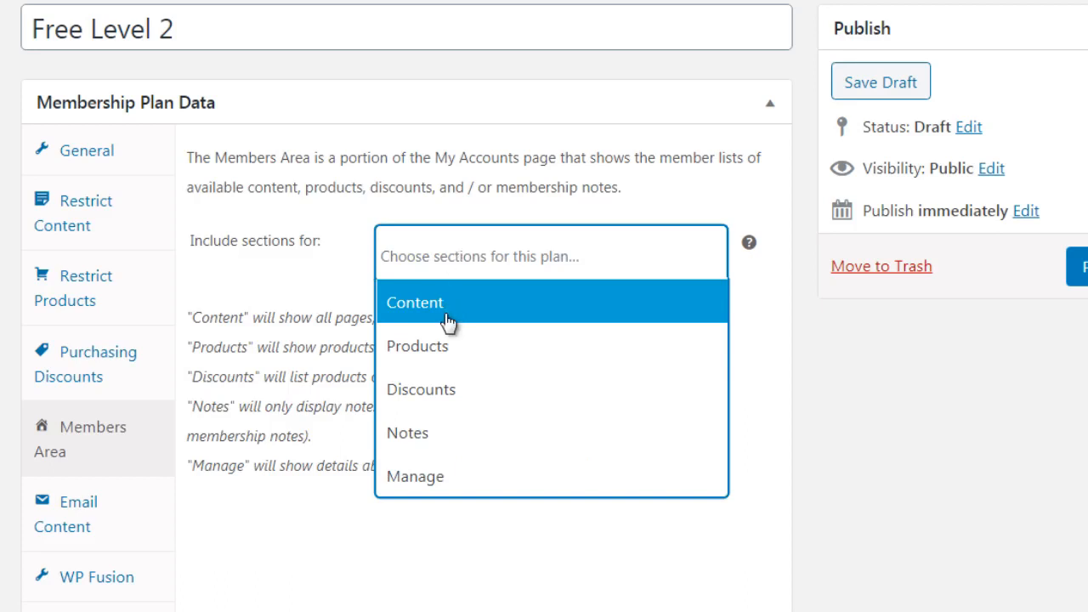
{"action": "left_click", "coordinate": [437, 348]}
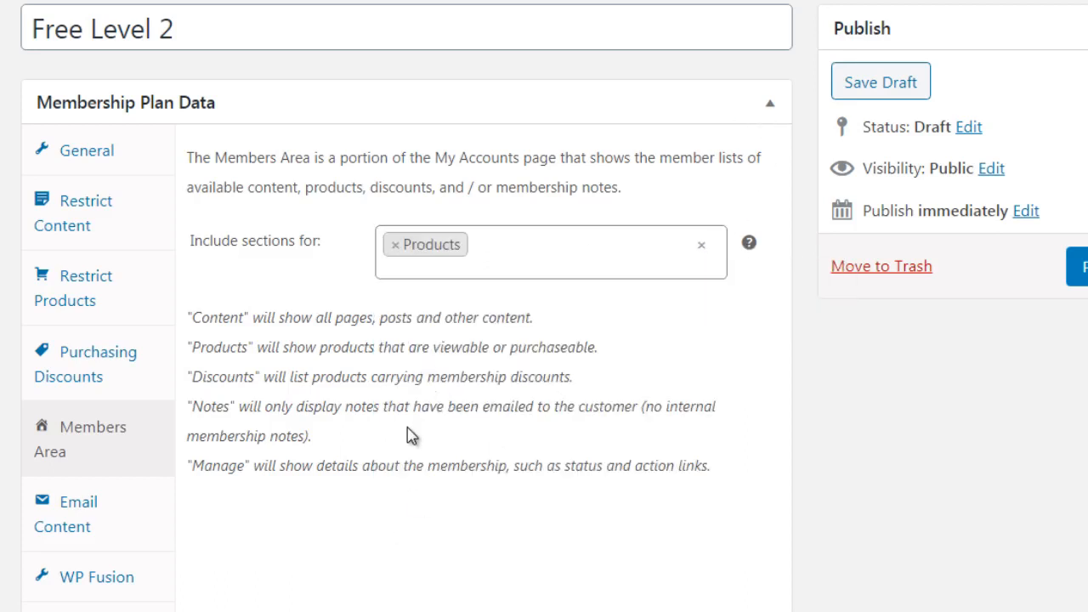
{"action": "left_click", "coordinate": [467, 267]}
{"action": "left_click", "coordinate": [461, 398]}
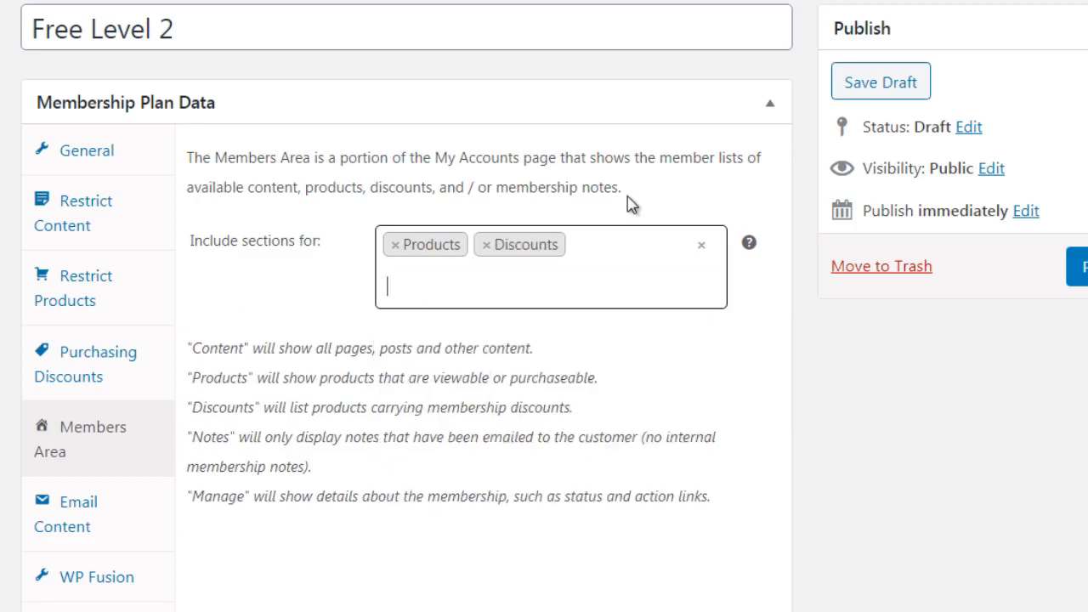
{"action": "left_click", "coordinate": [607, 250]}
{"action": "left_click", "coordinate": [488, 475]}
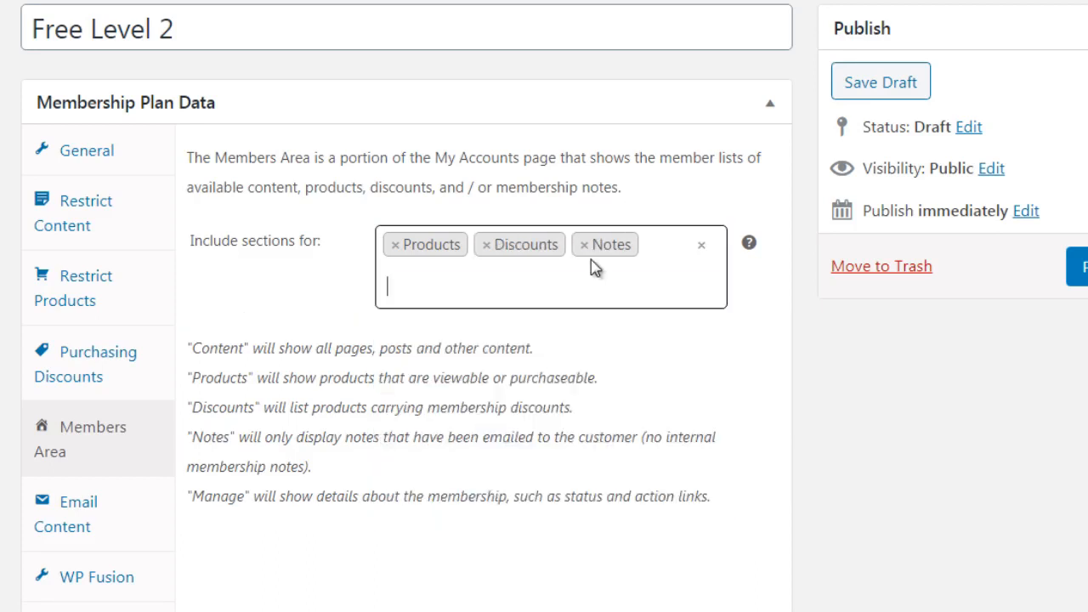
{"action": "left_click", "coordinate": [590, 279]}
{"action": "left_click", "coordinate": [507, 515]}
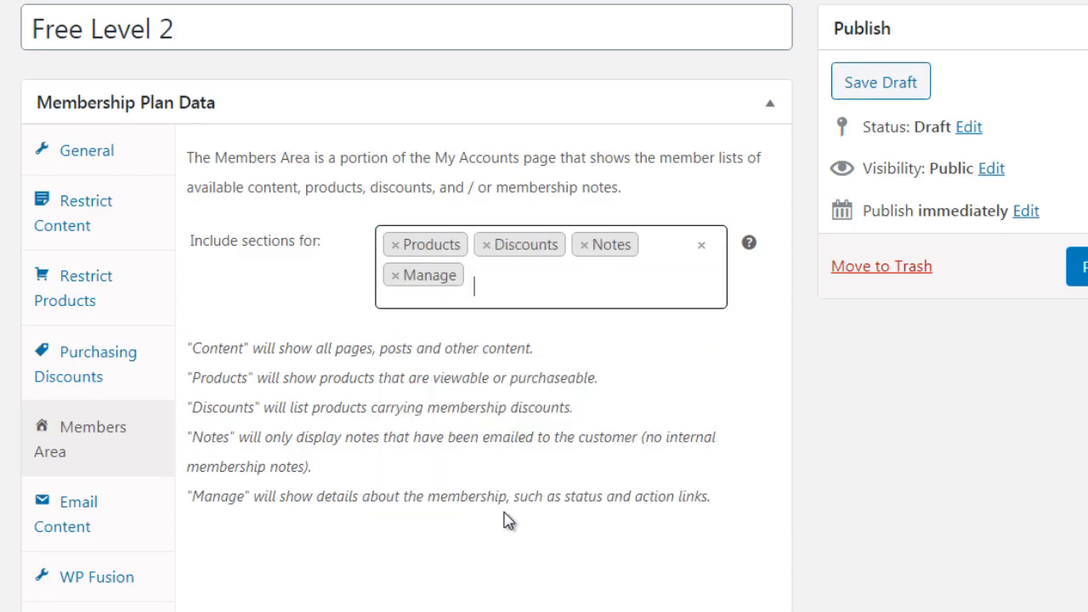
{"action": "left_click", "coordinate": [433, 573]}
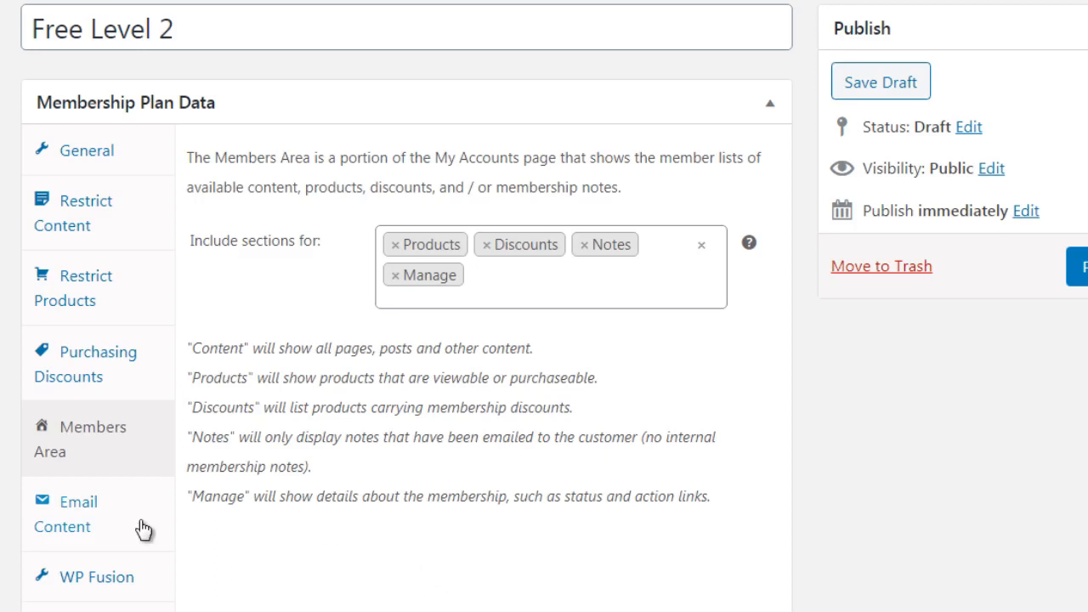
{"action": "left_click", "coordinate": [142, 529]}
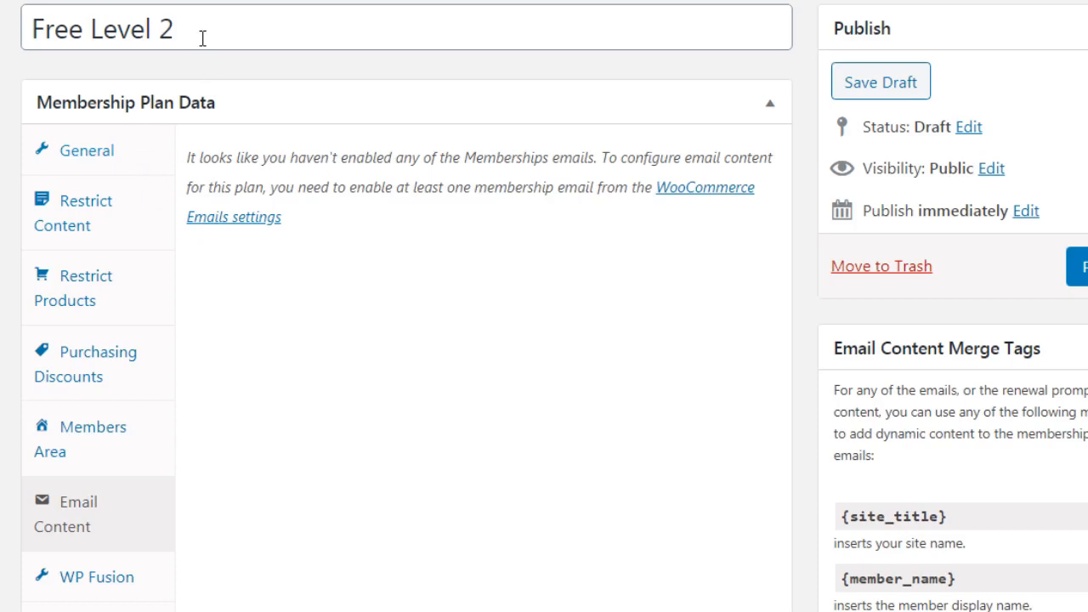
Rename the membership plan as "Premium - $97 one time fee (all access pass)".
{"action": "left_click", "coordinate": [151, 155]}
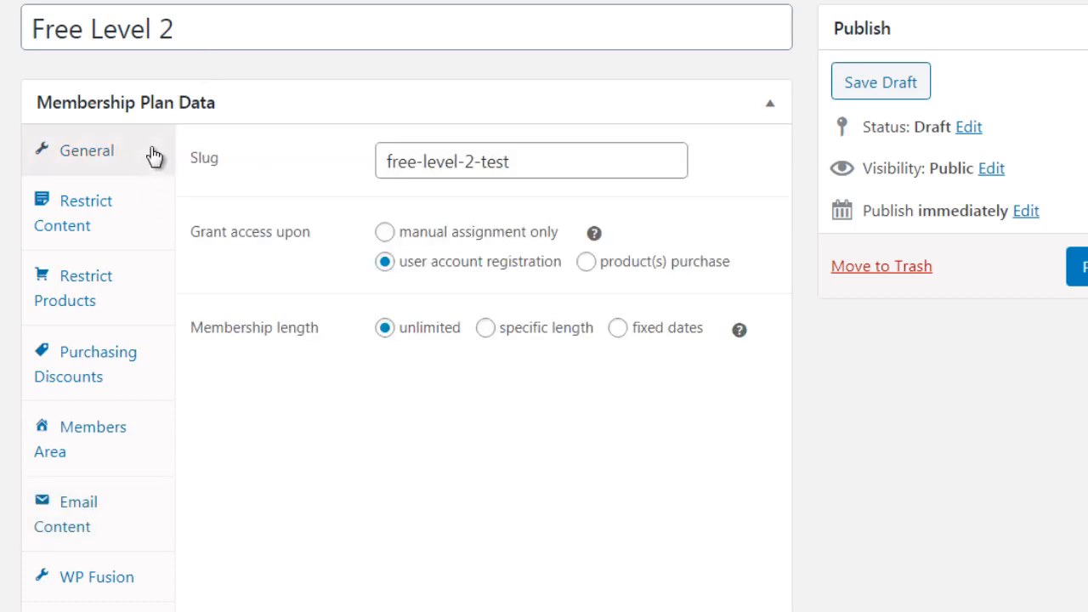
{"action": "left_click_drag", "start_coordinate": [204, 36], "coordinate": [10, 38]}
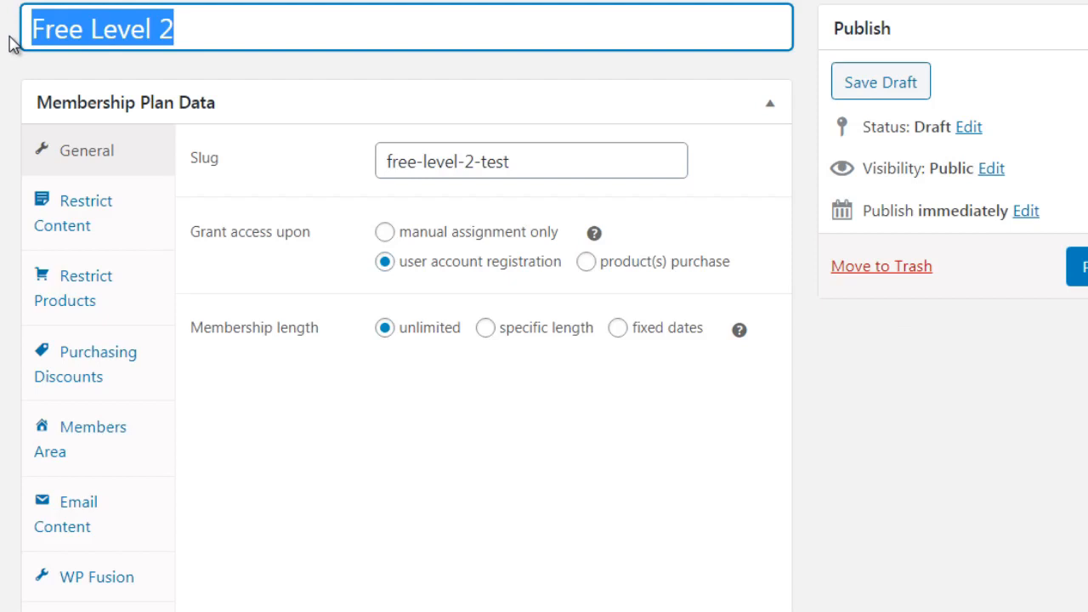
{"action": "type", "text": "Premium"}
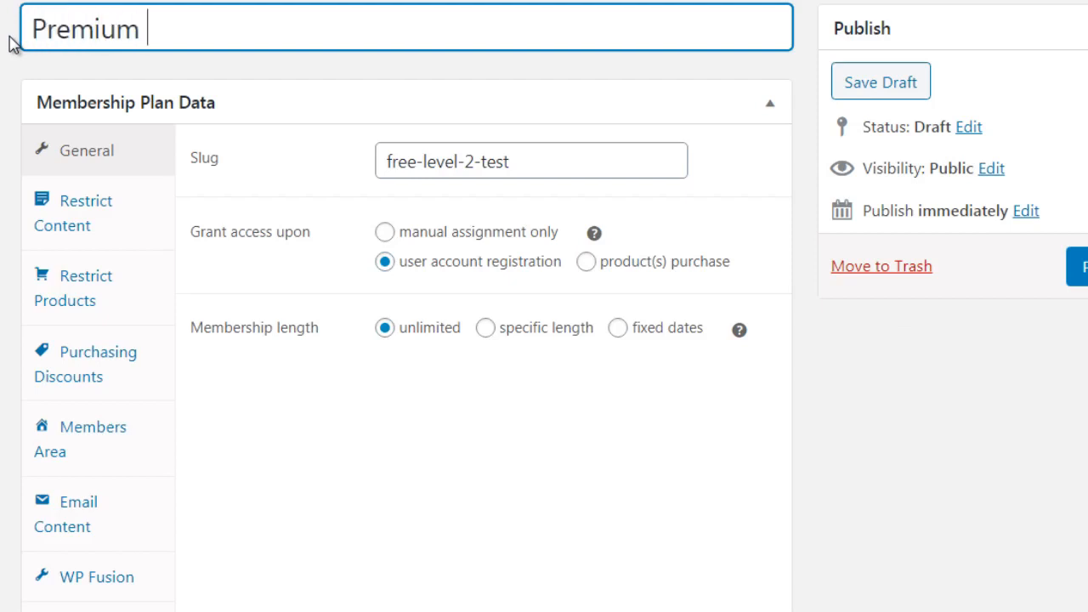
{"action": "type", "text": " - $97"}
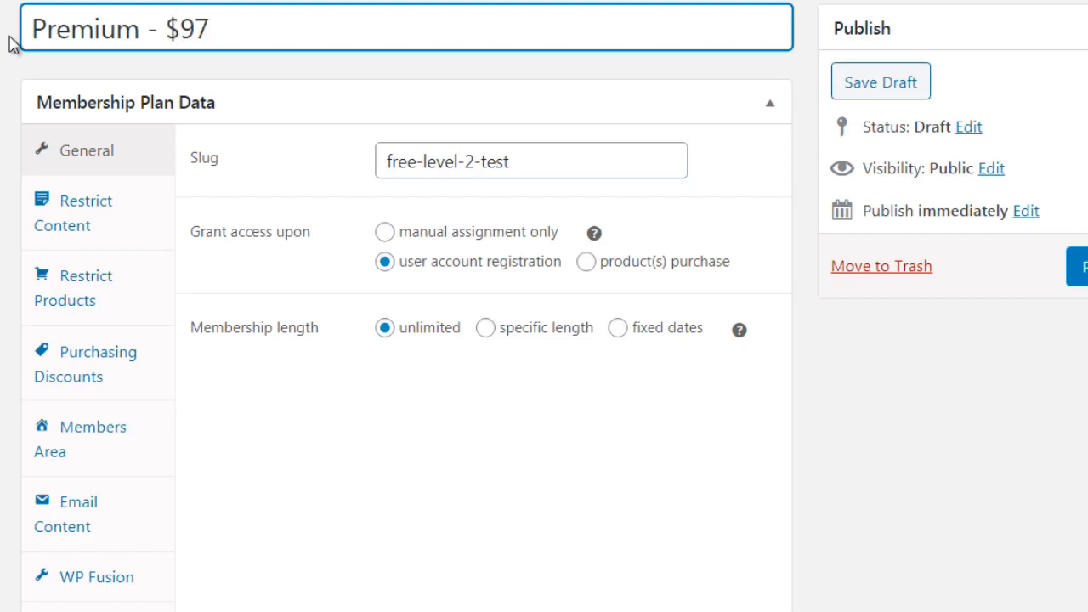
{"action": "type", "text": " one time fee"}
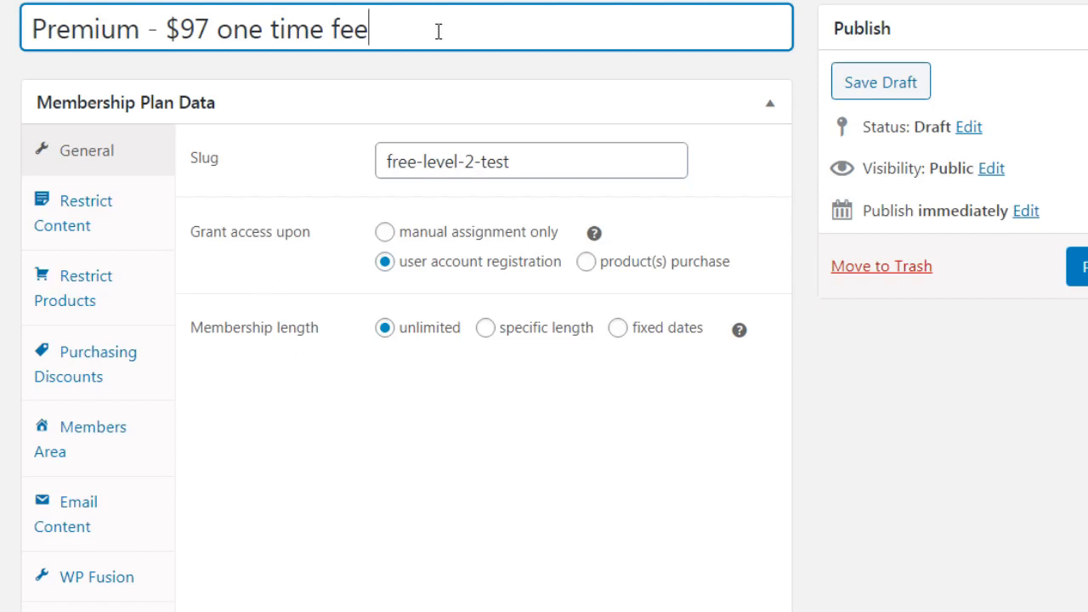
{"action": "type", "text": " (access"}
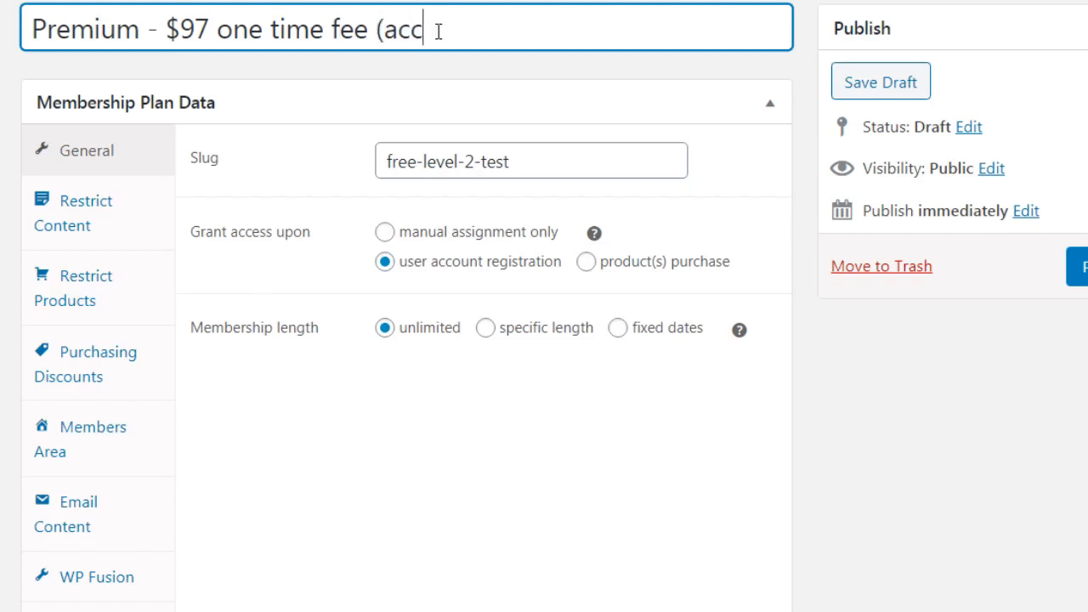
{"action": "key", "text": "BackSpace"}
{"action": "key", "text": "BackSpace"}
{"action": "key", "text": "BackSpace"}
{"action": "key", "text": "BackSpace"}
{"action": "key", "text": "BackSpace"}
{"action": "type", "text": "ll access pass)"}
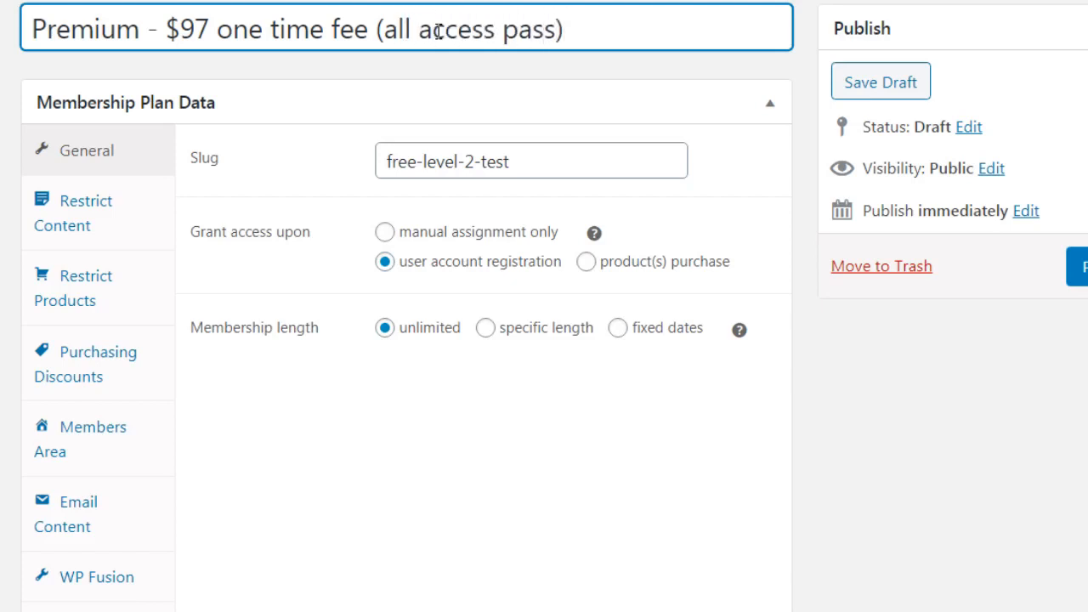
{"action": "left_click", "coordinate": [360, 442]}
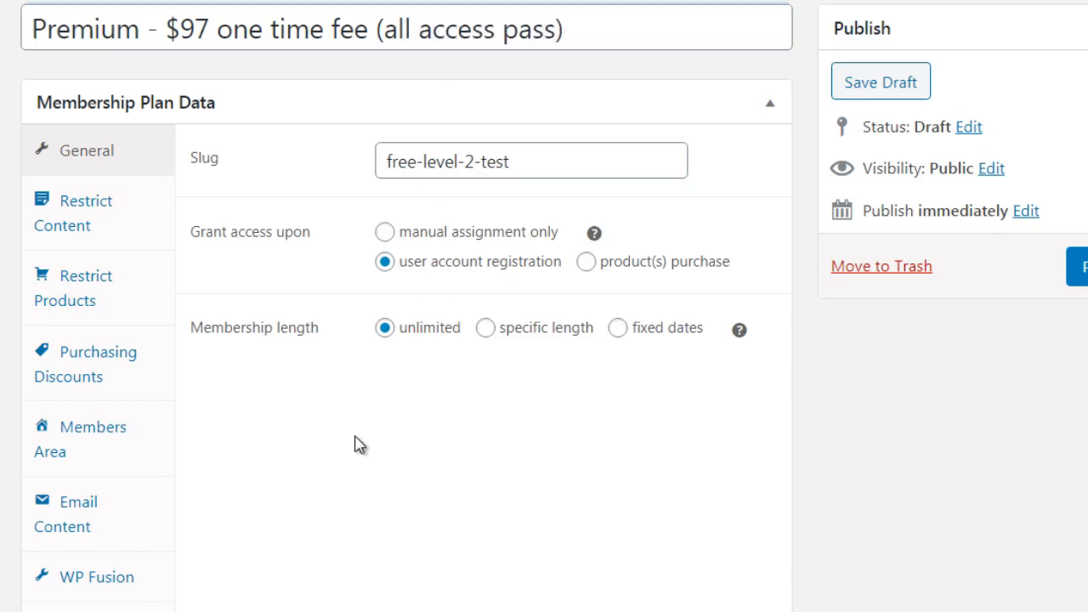
Set the plan's slug to "premium-level" in the general settings and grant access upon product(s) purchase.
{"action": "left_click_drag", "start_coordinate": [545, 155], "coordinate": [352, 142]}
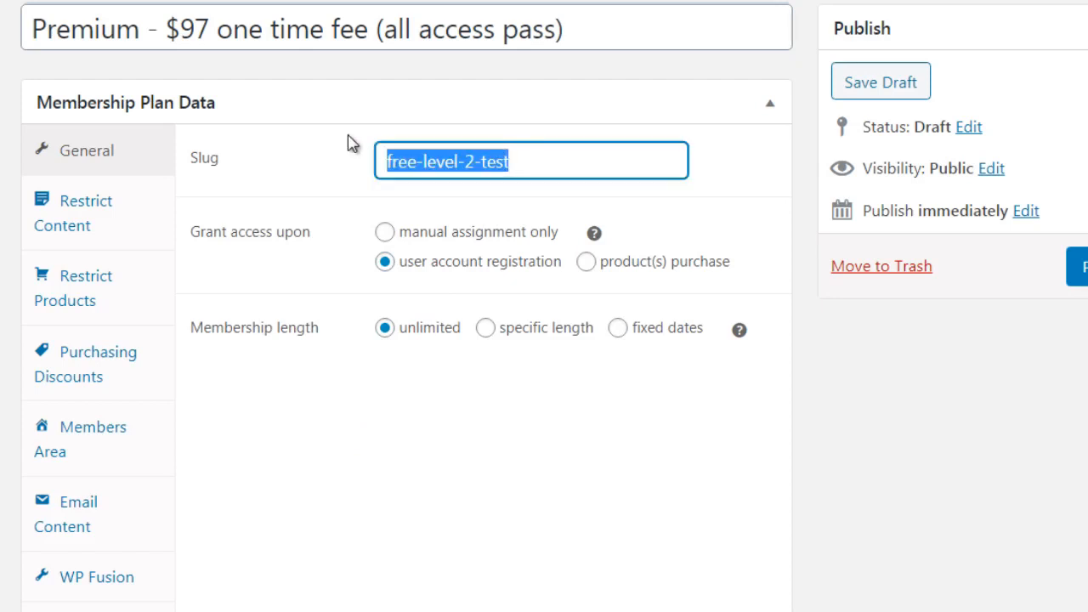
{"action": "type", "text": "premiu"}
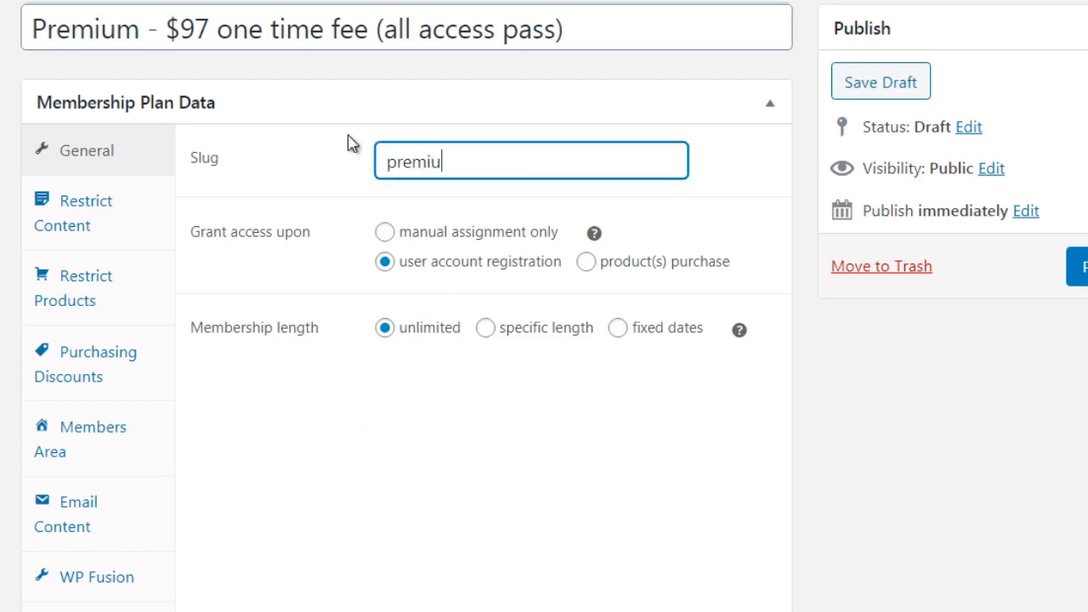
{"action": "type", "text": "m-level"}
{"action": "left_click", "coordinate": [586, 262]}
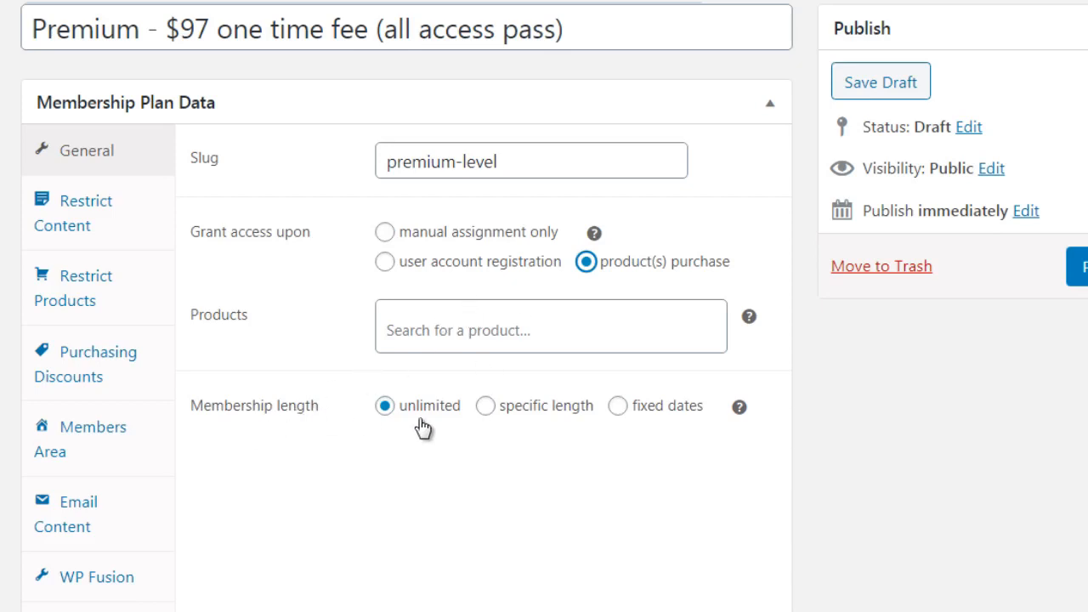
Review the content types available for the Pages restriction rule and add a second rule for Posts with blank title and immediate access.
{"action": "left_click", "coordinate": [150, 227]}
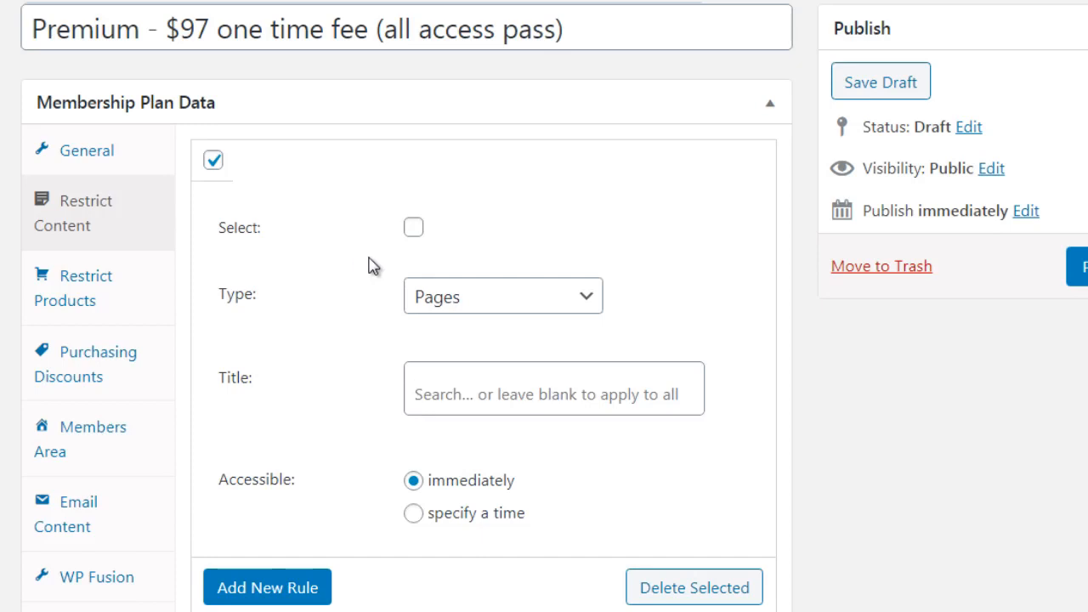
{"action": "left_click", "coordinate": [480, 299]}
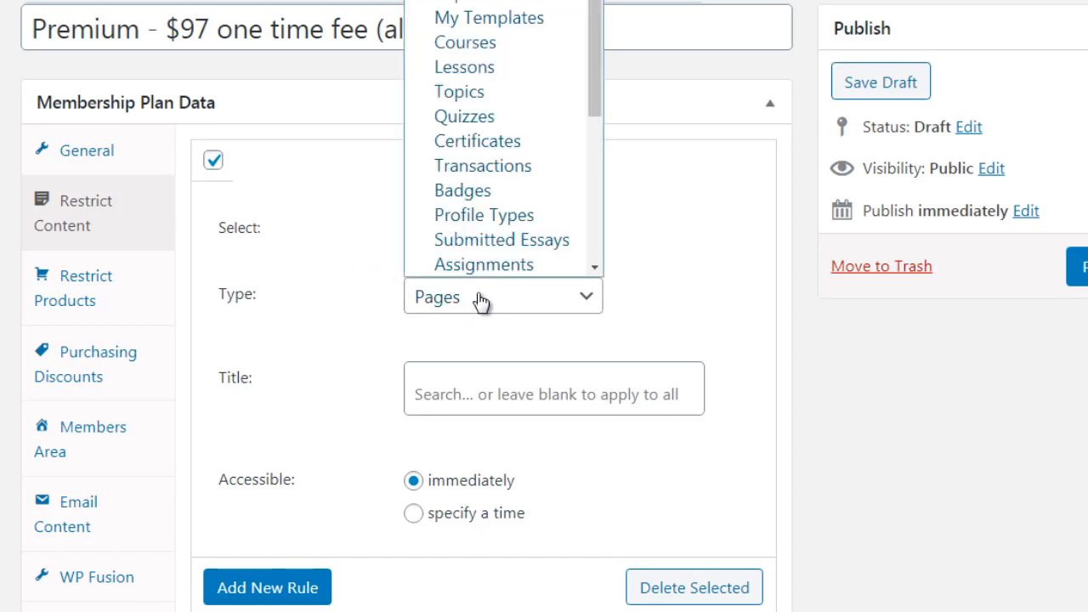
{"action": "left_click", "coordinate": [366, 308]}
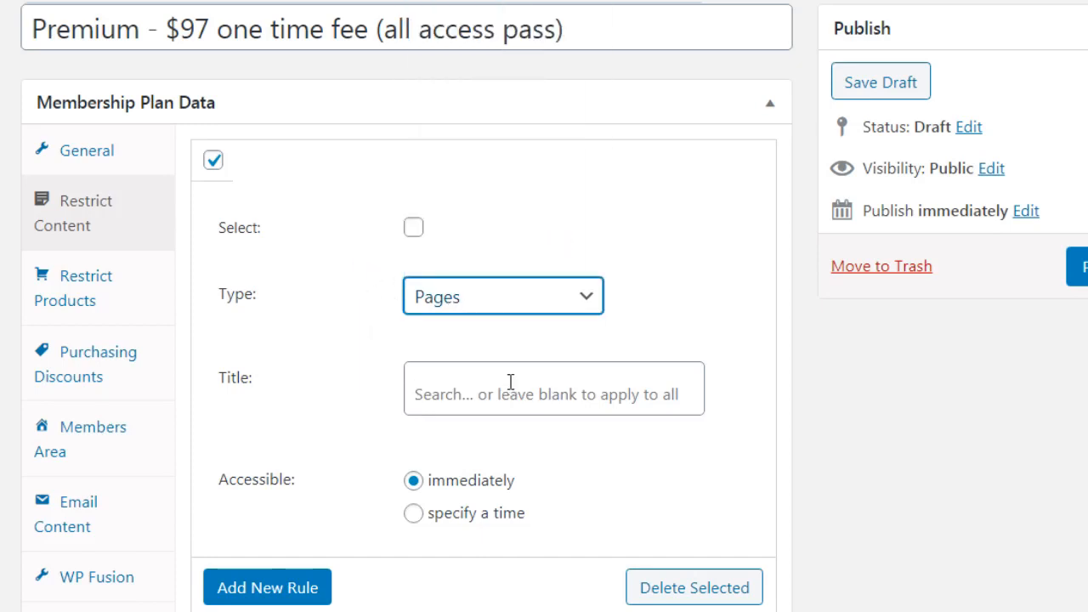
{"action": "left_click", "coordinate": [449, 296]}
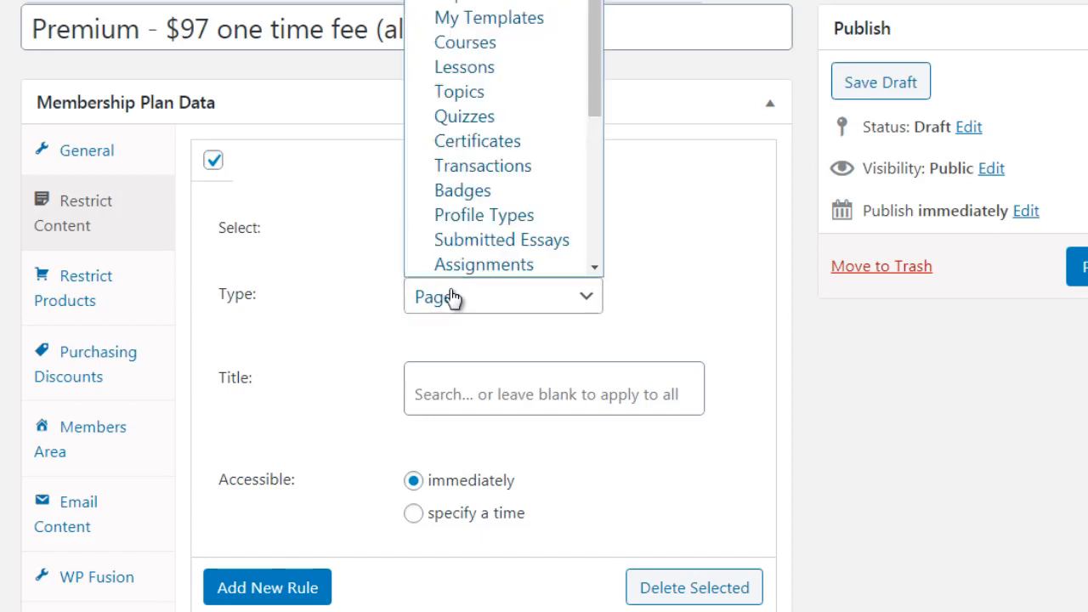
{"action": "left_click", "coordinate": [357, 456]}
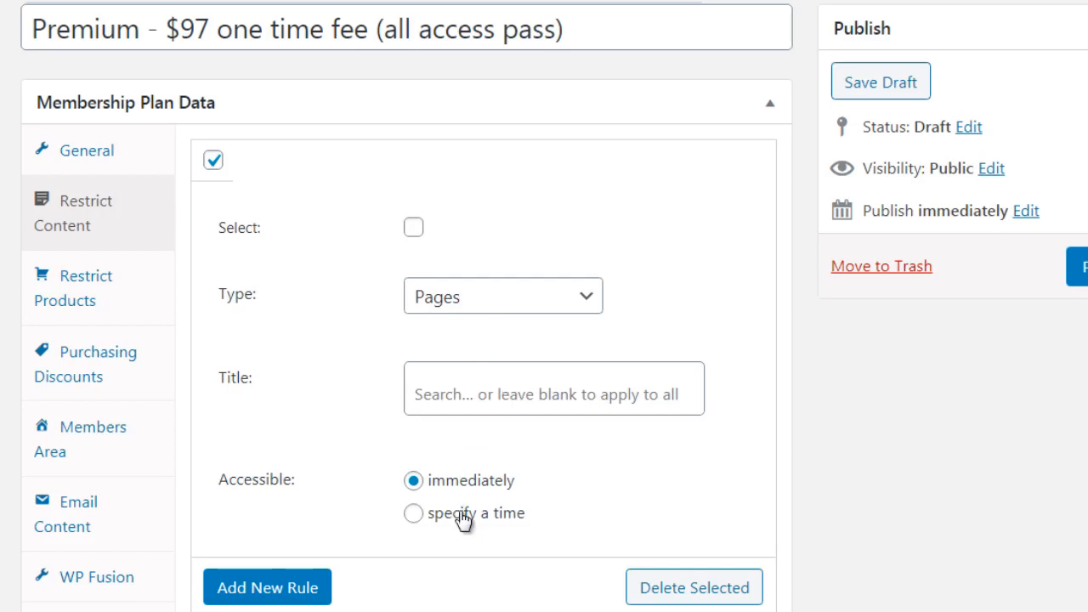
{"action": "left_click", "coordinate": [250, 588]}
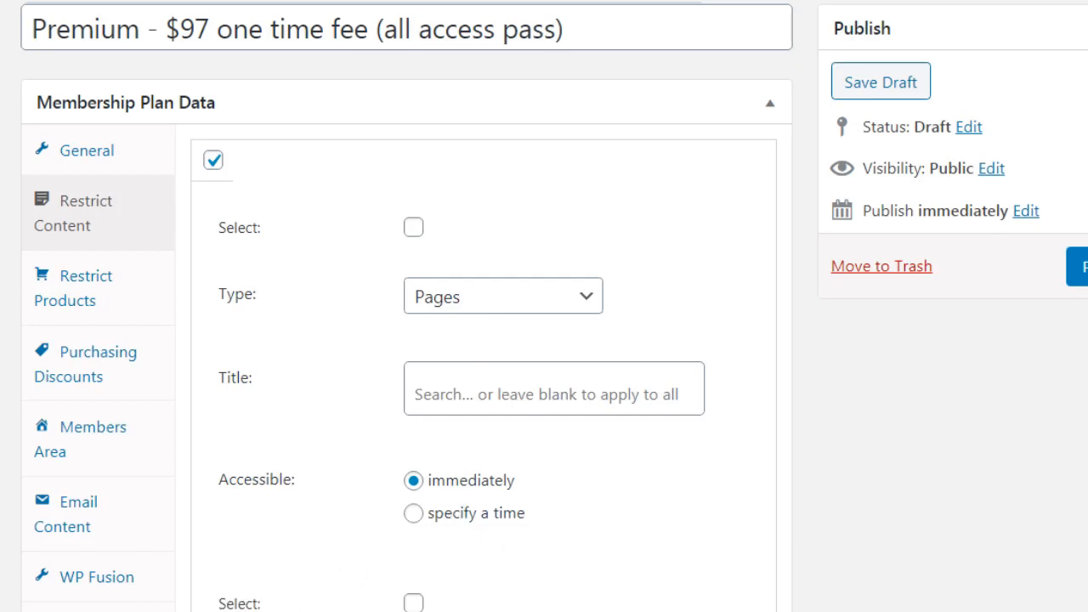
{"action": "scroll", "coordinate": [578, 364], "scroll_direction": "down", "scroll_amount": 3}
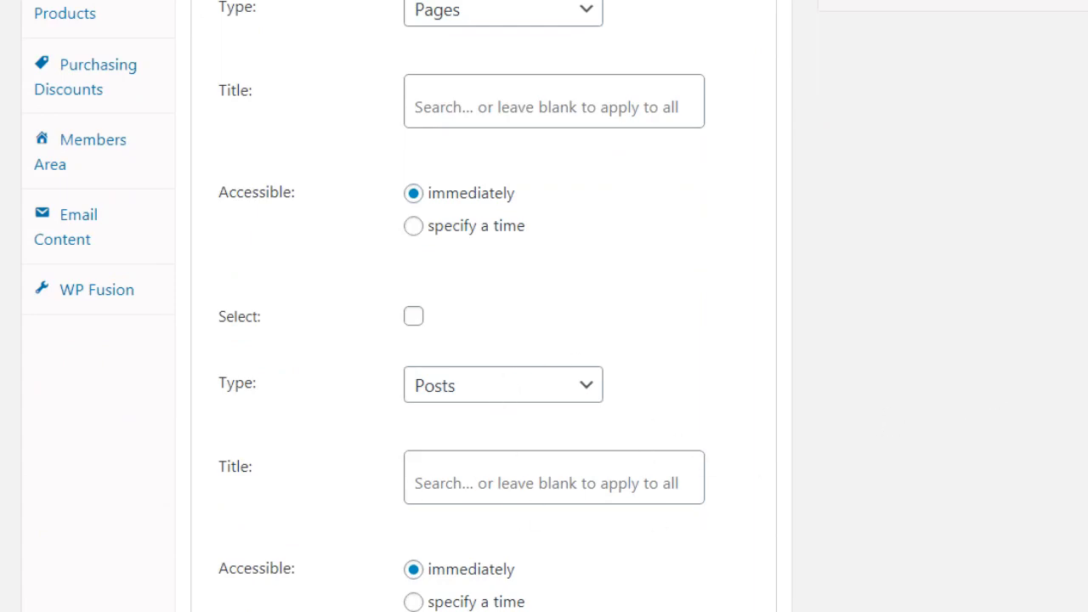
{"action": "scroll", "coordinate": [483, 340], "scroll_direction": "down", "scroll_amount": 1}
{"action": "scroll", "coordinate": [482, 340], "scroll_direction": "up", "scroll_amount": 3}
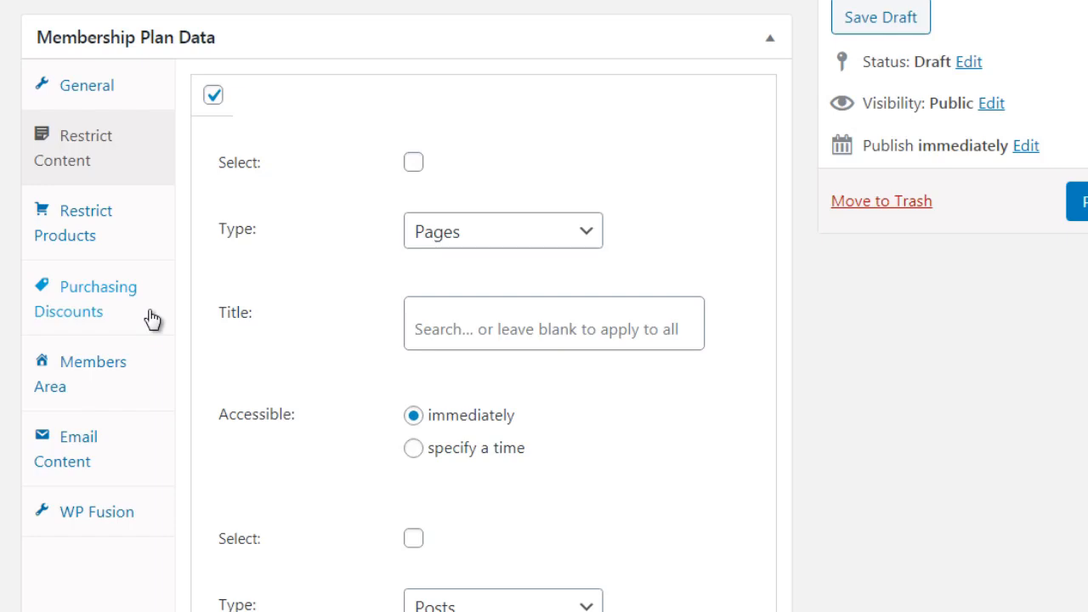
Add the Content section to the sections included in the plan's members area.
{"action": "left_click", "coordinate": [145, 388]}
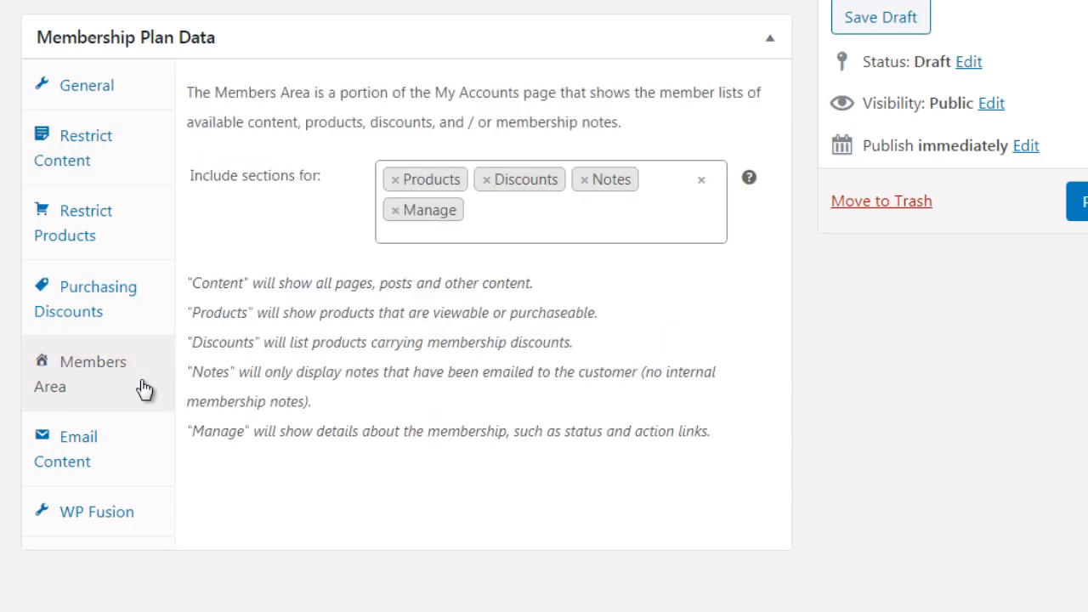
{"action": "left_click", "coordinate": [538, 223]}
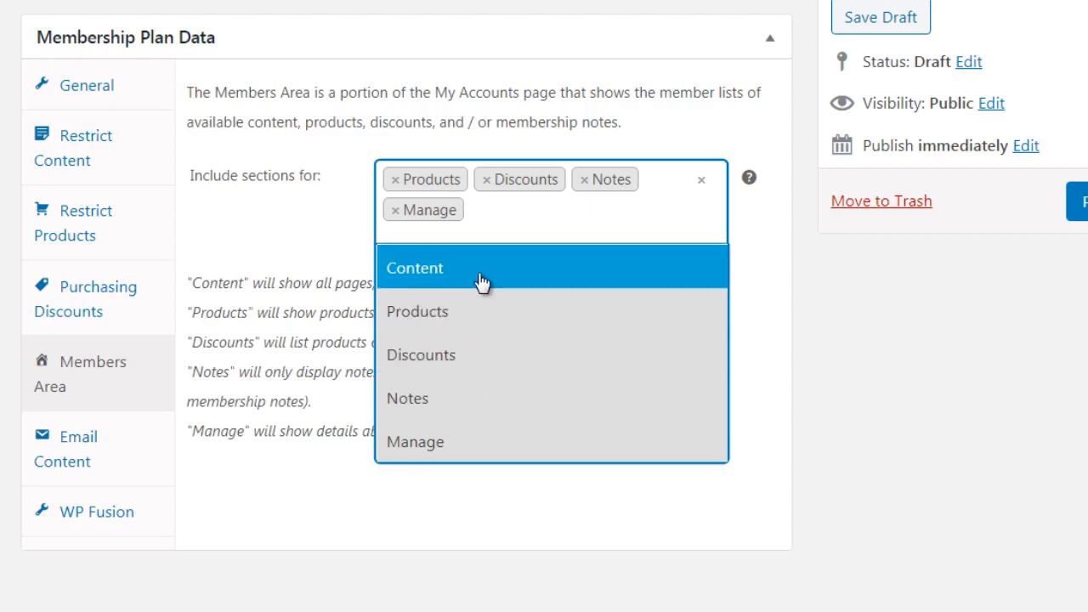
{"action": "left_click", "coordinate": [480, 273]}
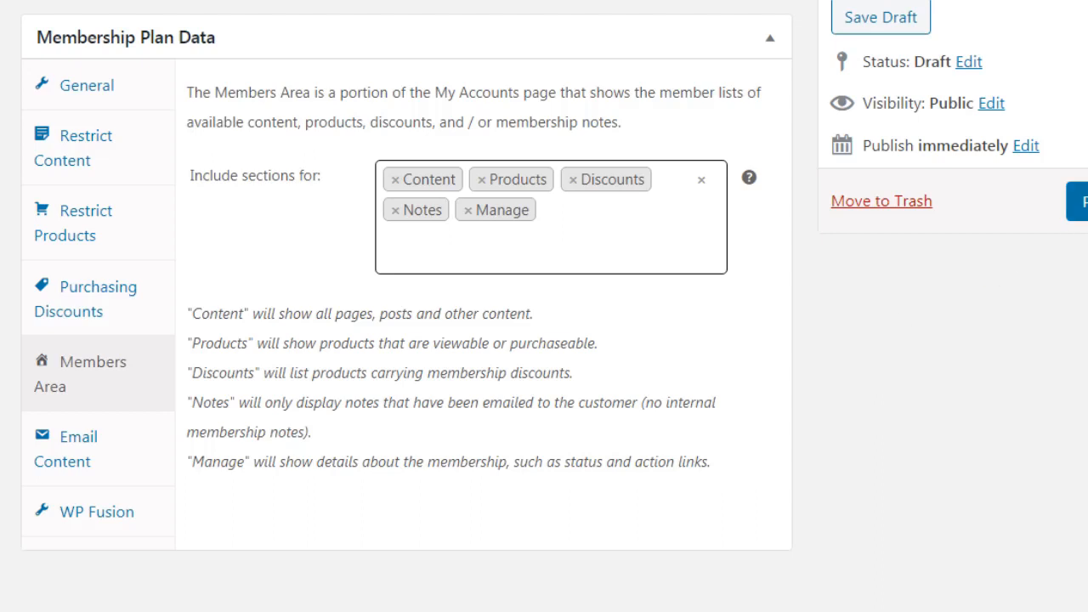
Publish the membership plan, confirming that its blank-title rules apply to all content.
{"action": "scroll", "coordinate": [544, 306], "scroll_direction": "up", "scroll_amount": 1}
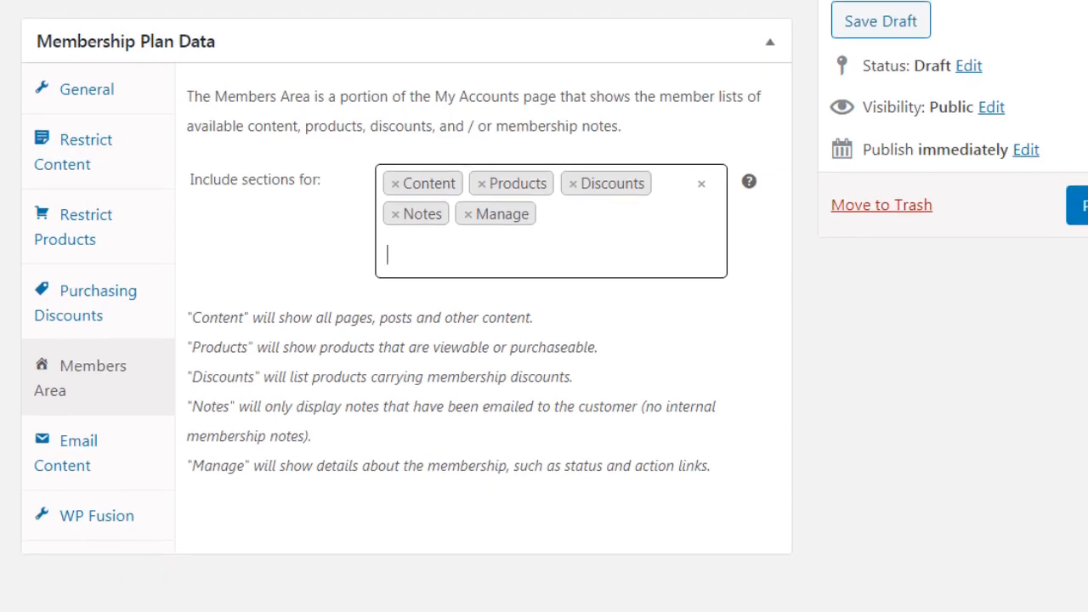
{"action": "left_click", "coordinate": [1083, 205]}
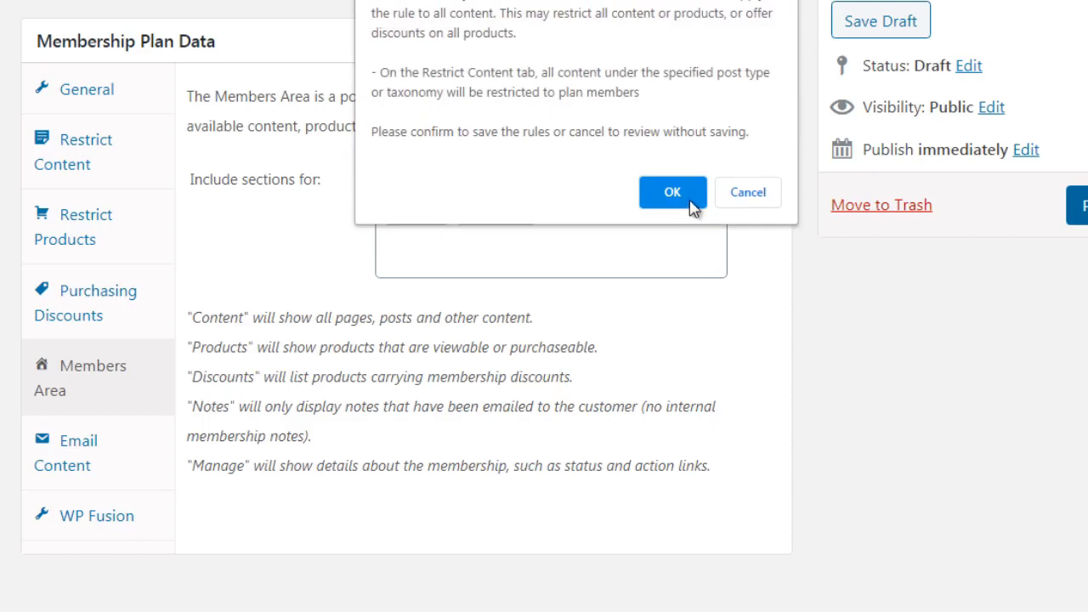
{"action": "left_click", "coordinate": [672, 193]}
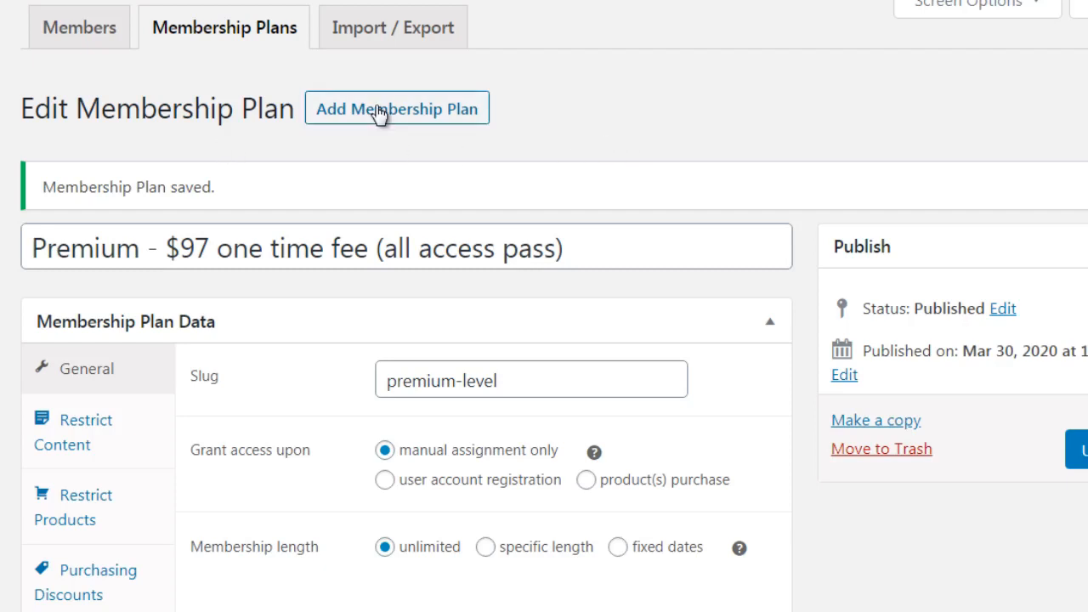
{"action": "mouse_move", "coordinate": [413, 8]}
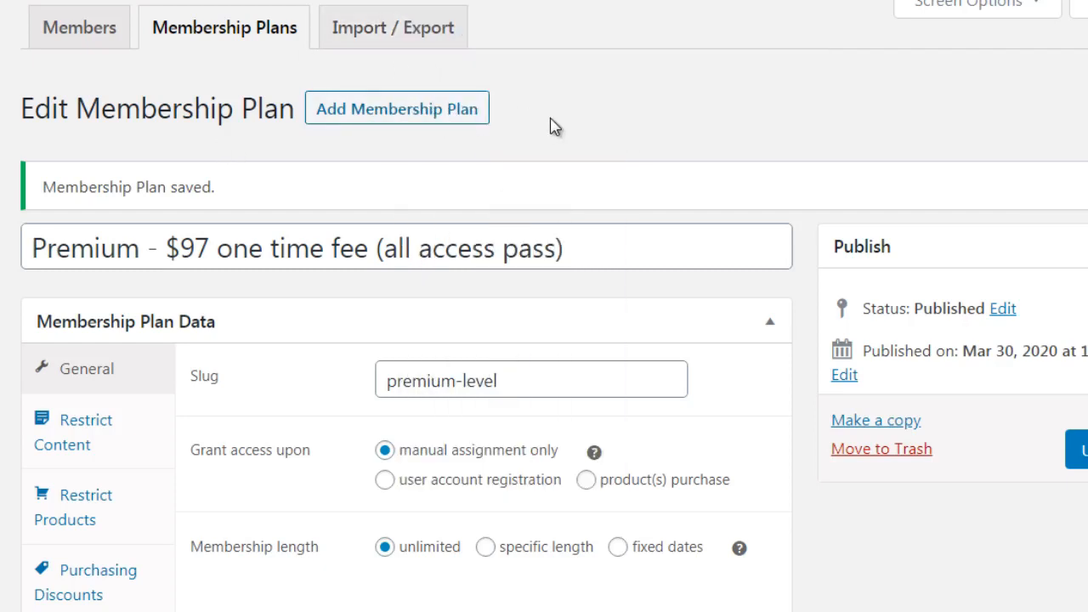